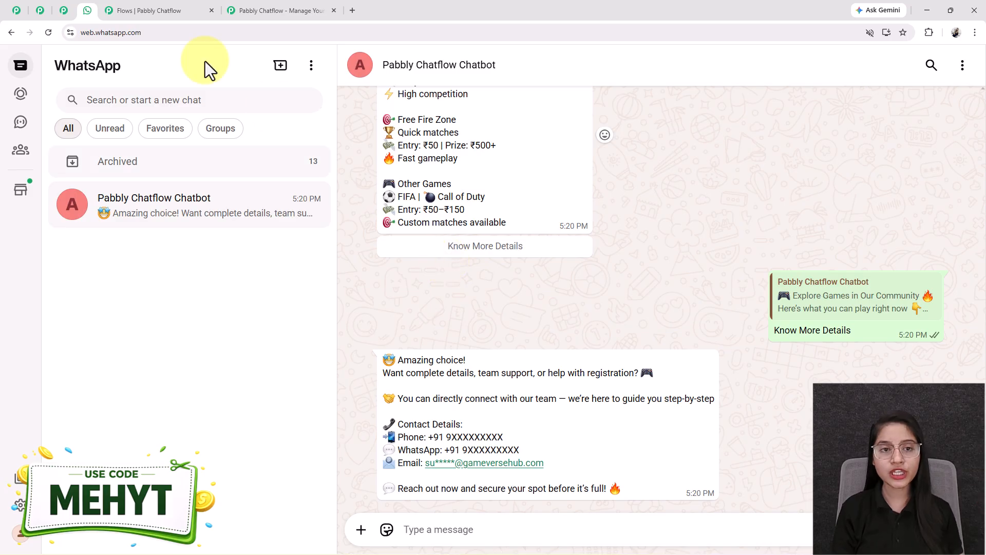
# Bring up the tournament chatbot flow in the Pabbly flow editor.
pyautogui.click(271, 7)
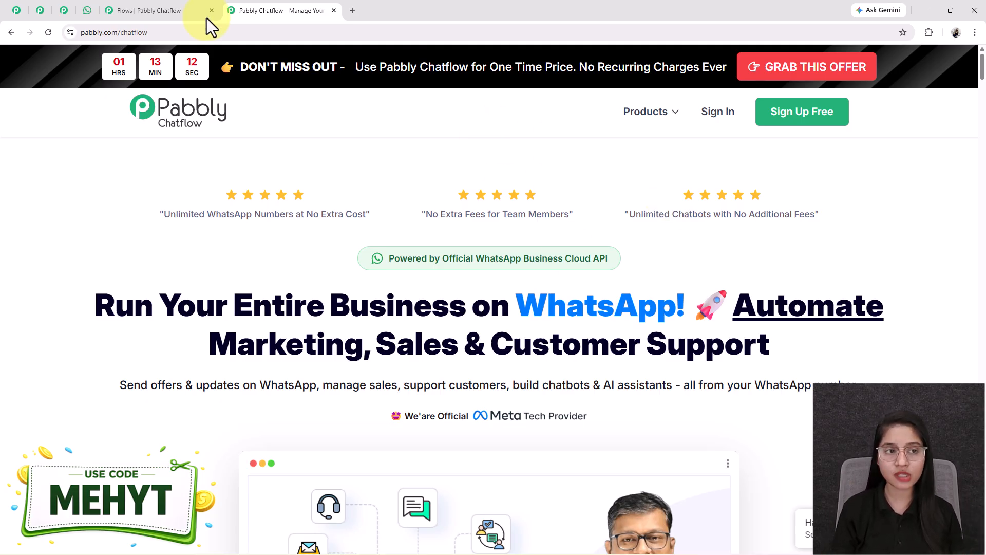
pyautogui.click(40, 11)
pyautogui.click(39, 11)
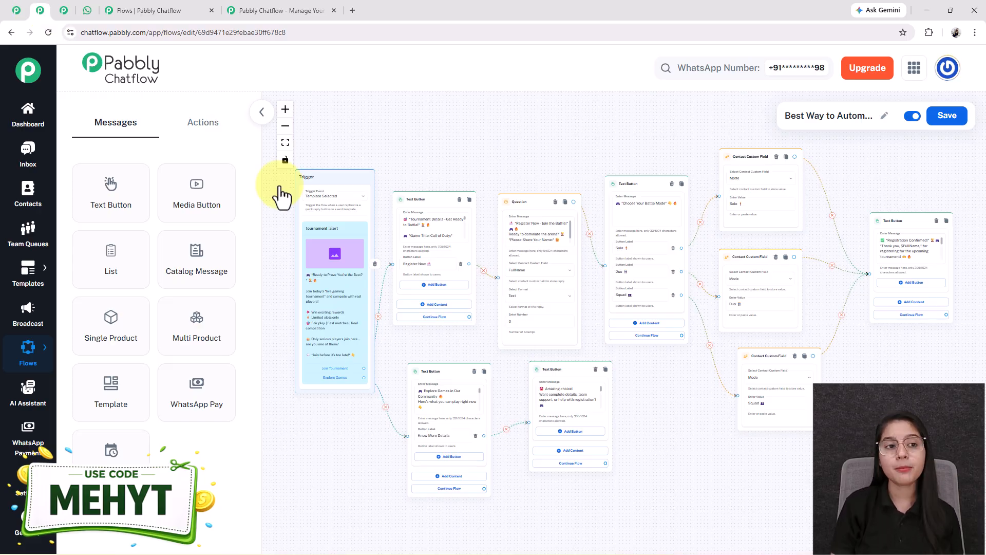
# Scroll through the bot chat, look over the other chatbot flow, and open a blank tab.
pyautogui.click(88, 12)
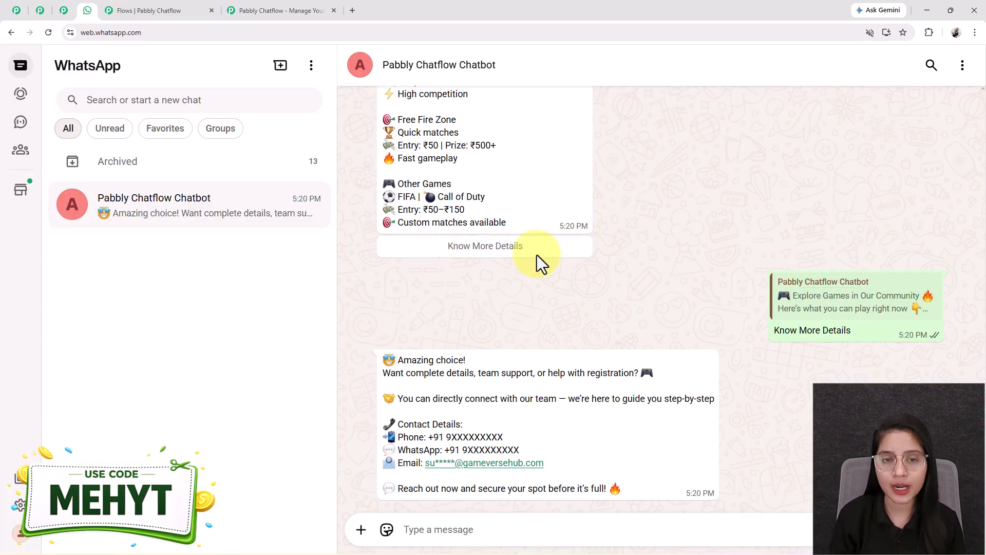
pyautogui.scroll(10, 557, 267)
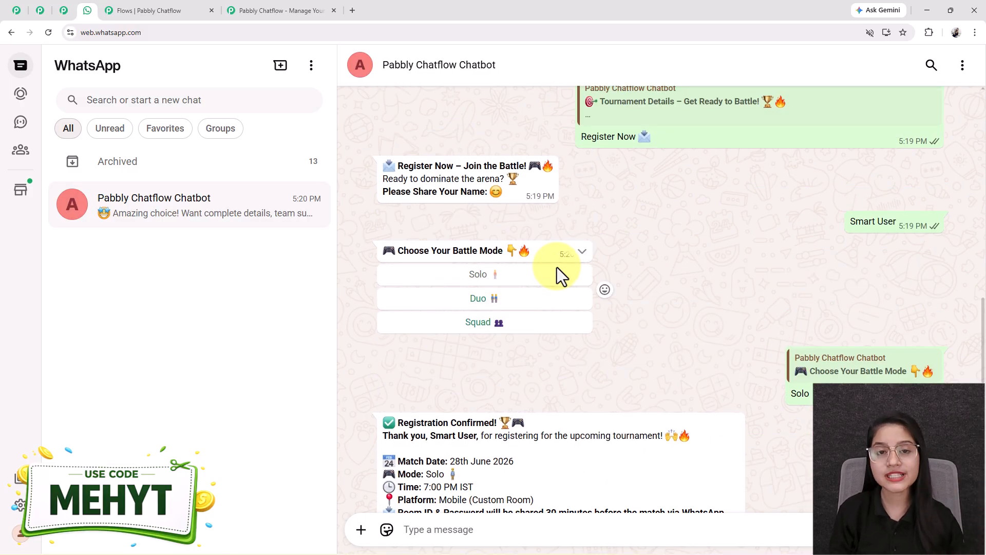
pyautogui.scroll(6, 557, 267)
pyautogui.scroll(3, 557, 267)
pyautogui.scroll(-6, 557, 267)
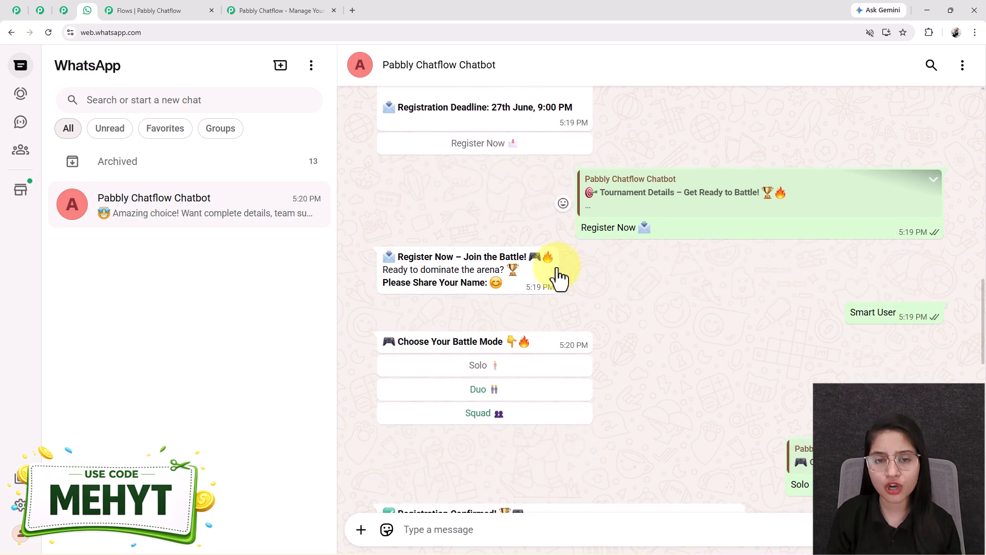
pyautogui.scroll(-10, 557, 268)
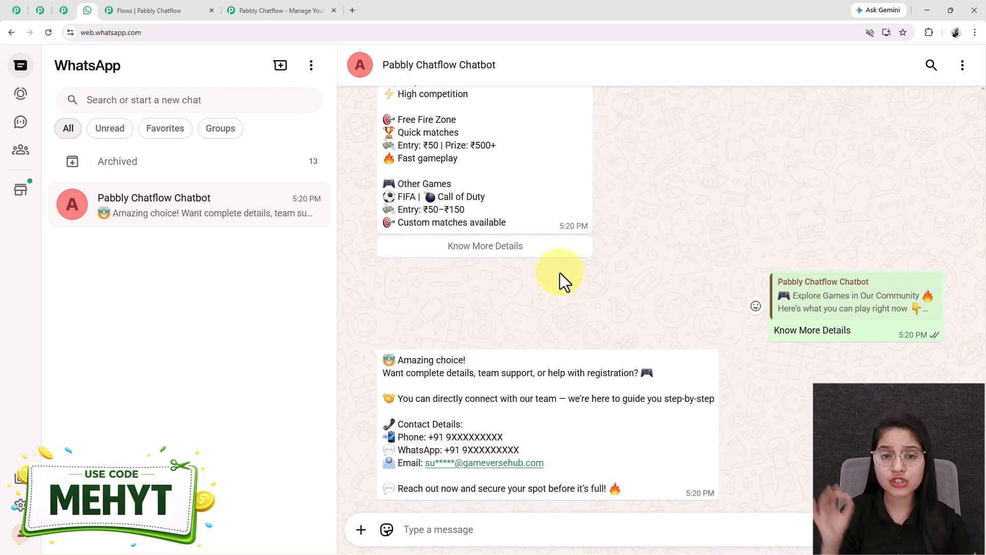
pyautogui.scroll(4, 616, 265)
pyautogui.scroll(-4, 673, 257)
pyautogui.click(17, 10)
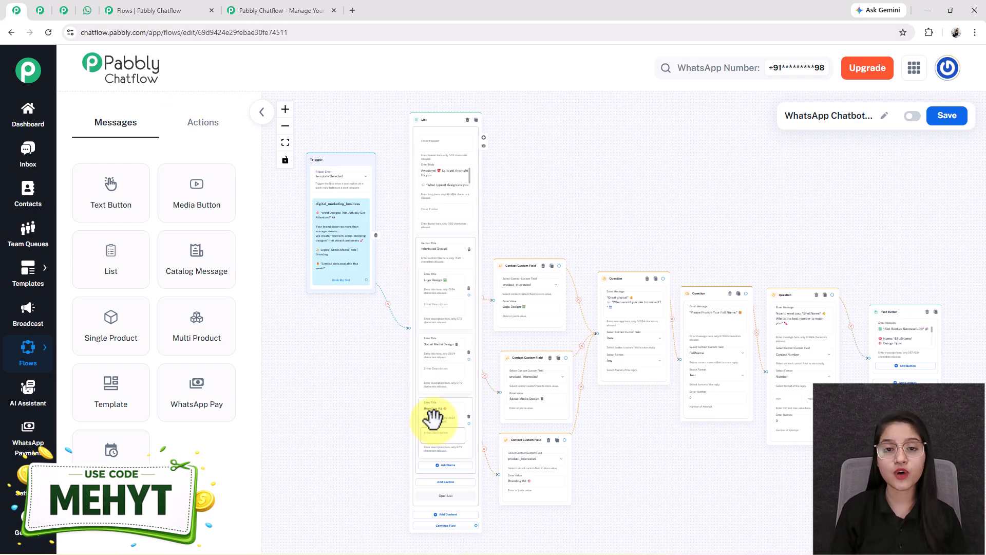
pyautogui.click(352, 11)
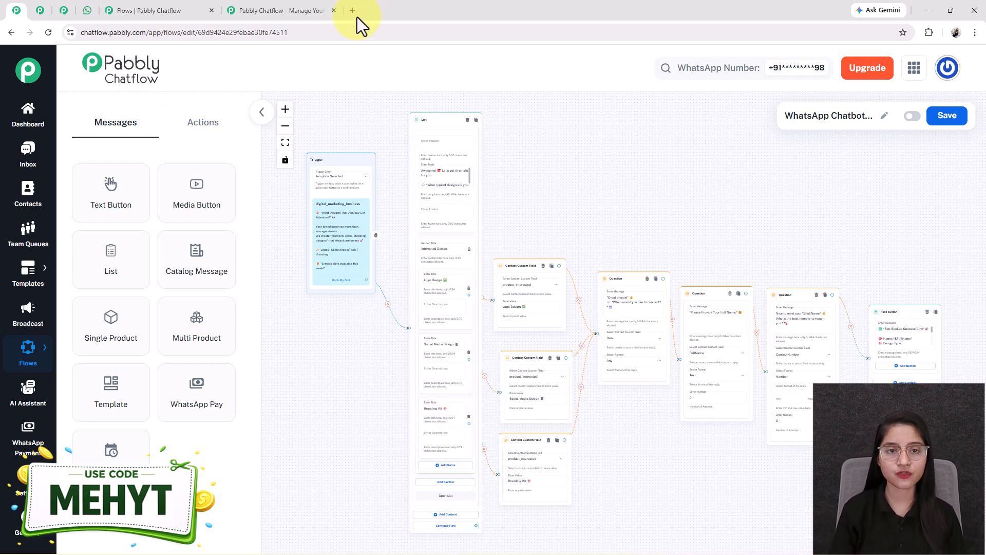
# Load pabbly.com/chatflow, close the limited-time offer popup, and go back to the WhatsApp chat.
pyautogui.write('pabb')
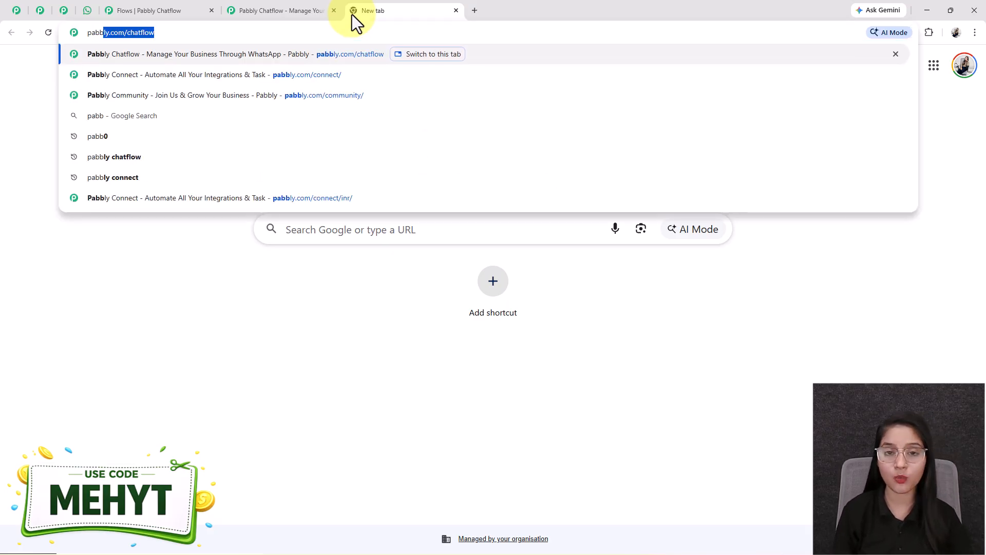
pyautogui.press('Return')
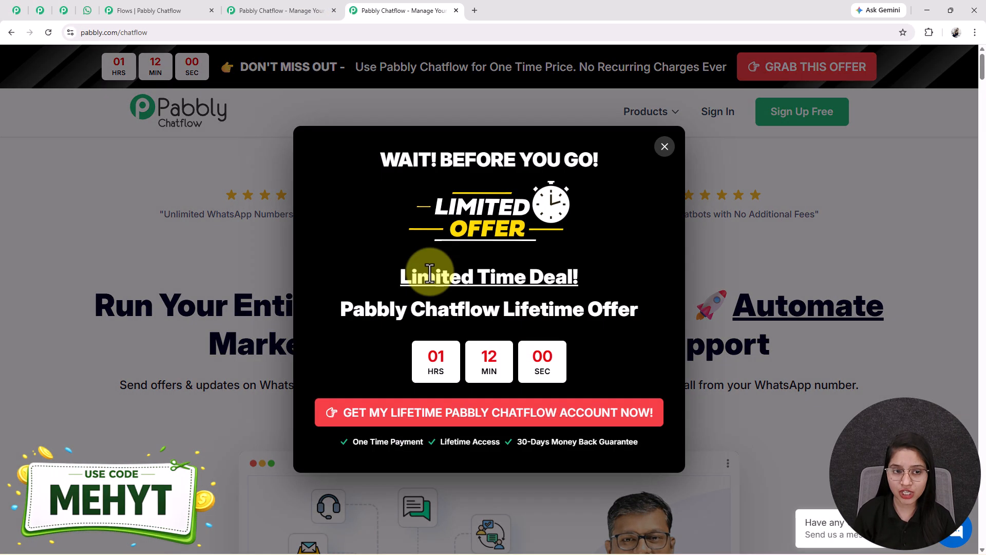
pyautogui.click(663, 148)
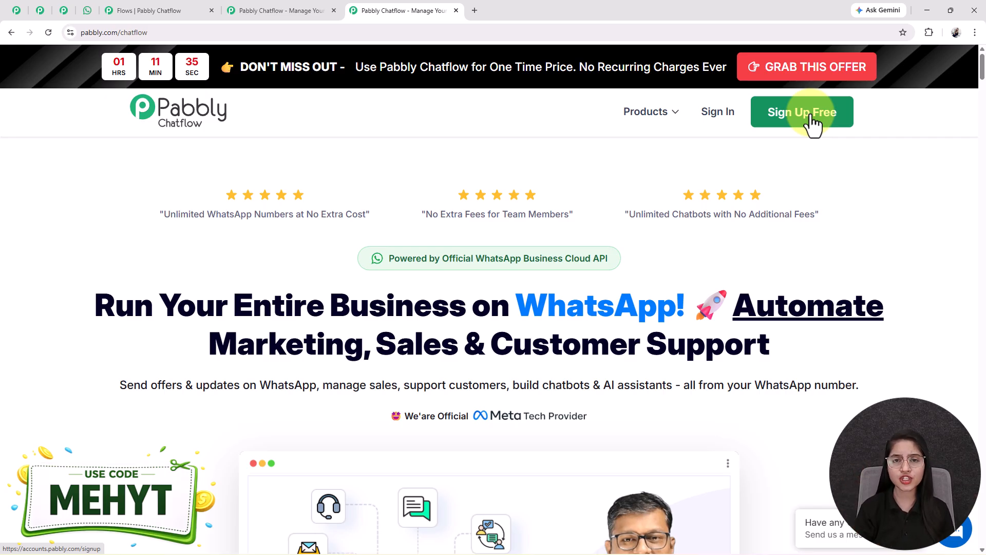
pyautogui.click(86, 11)
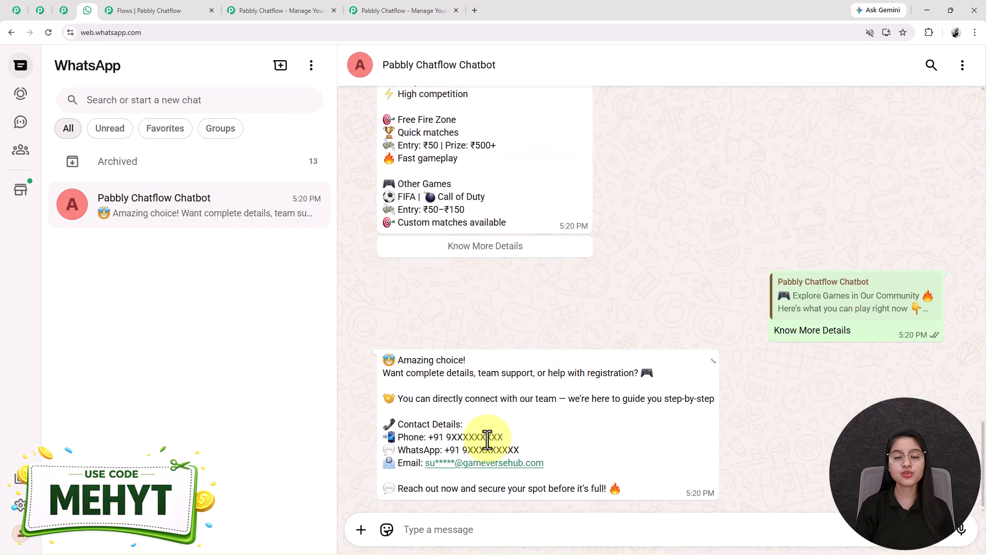
# Switch to the 'Pabbly Chatflow - Manage Your…' sales page tab.
pyautogui.click(232, 4)
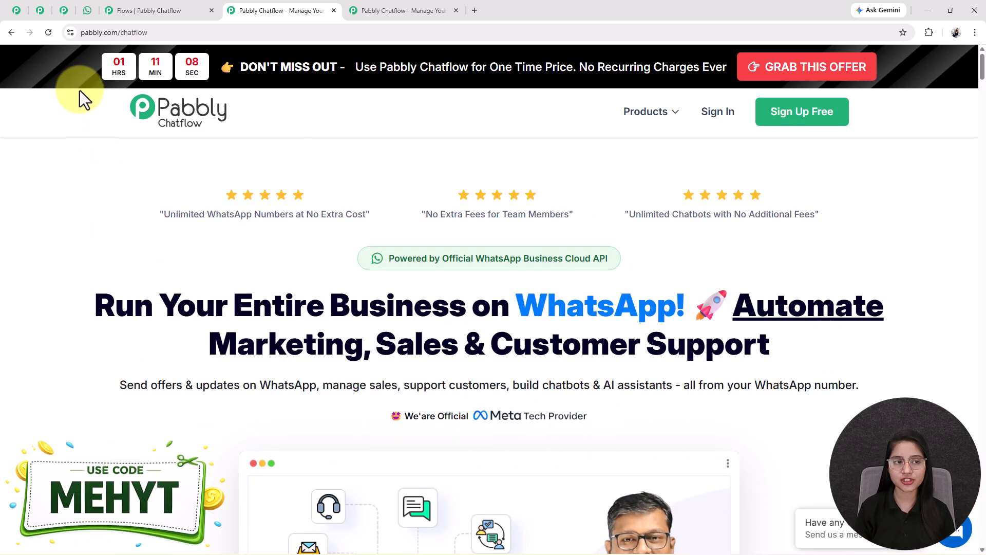
# Open the Chatflow Dashboard showing 32000 credits allotted, 615 consumed and 31385 remaining.
pyautogui.click(63, 10)
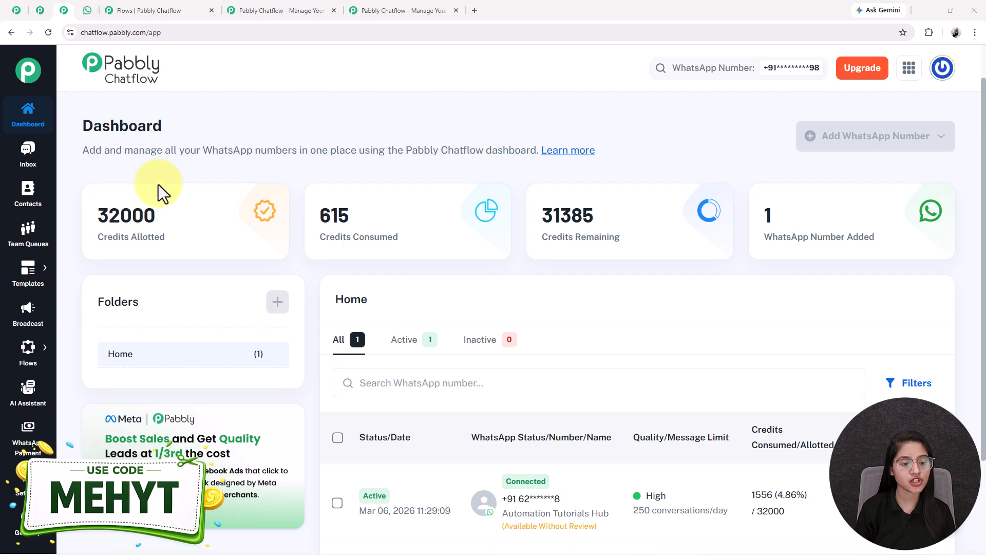
# Open the Flows list and page through its table of chatbot flows.
pyautogui.moveTo(28, 348)
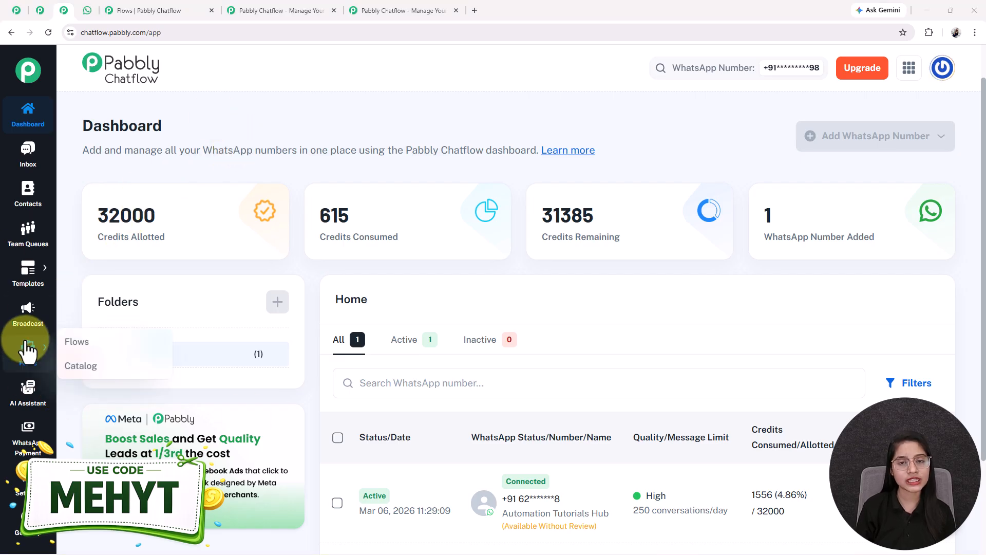
pyautogui.click(28, 349)
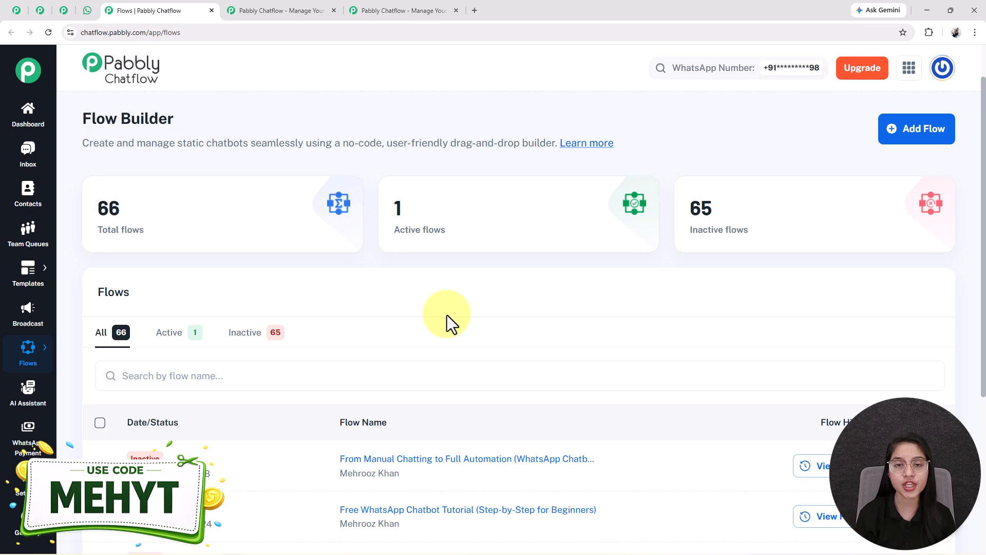
pyautogui.scroll(-5, 447, 316)
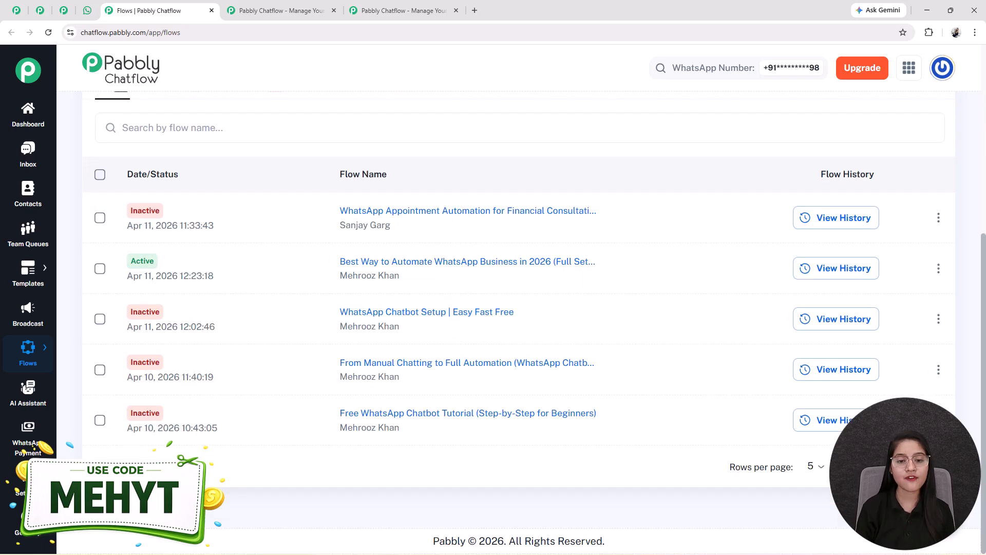
pyautogui.click(938, 466)
pyautogui.click(939, 466)
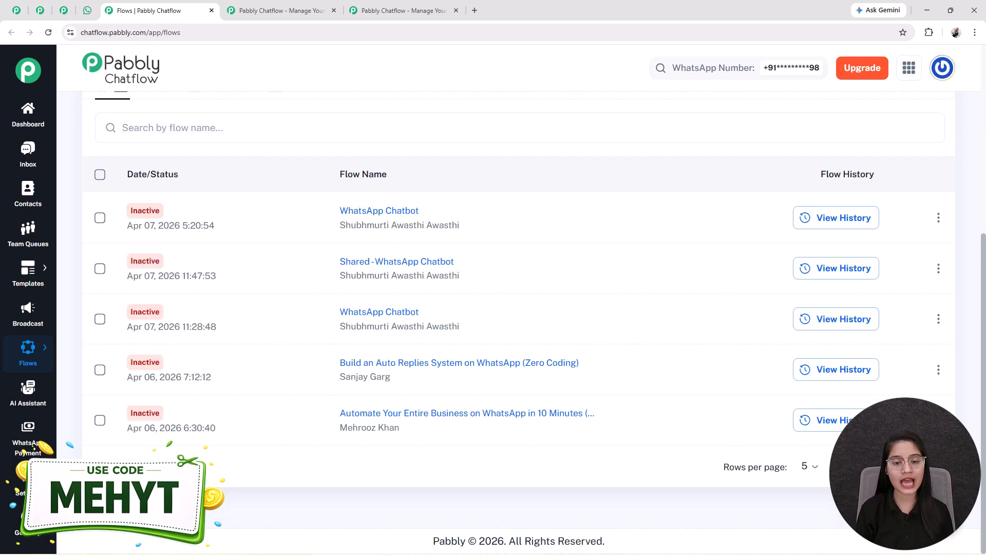
pyautogui.click(915, 466)
pyautogui.click(915, 466)
pyautogui.click(915, 466)
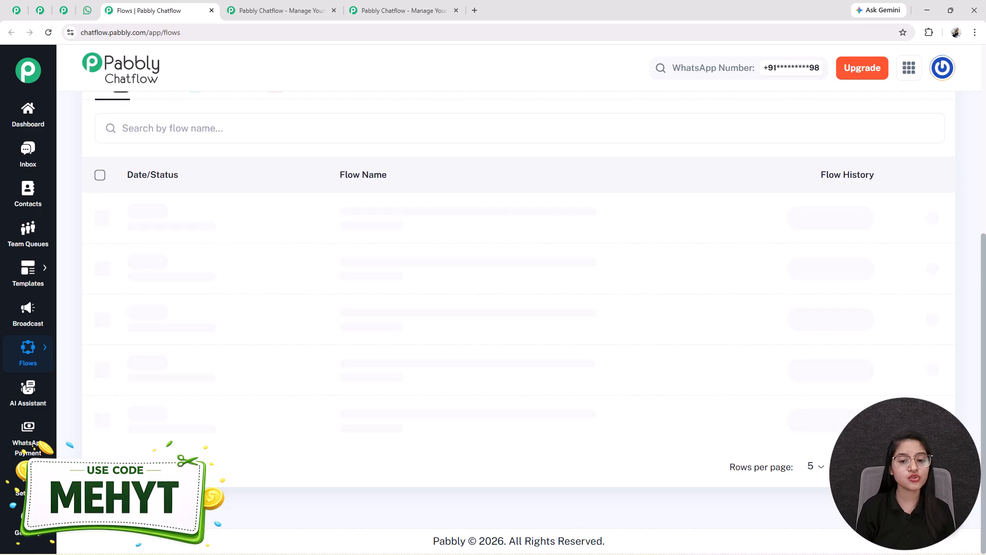
pyautogui.scroll(1, 394, 308)
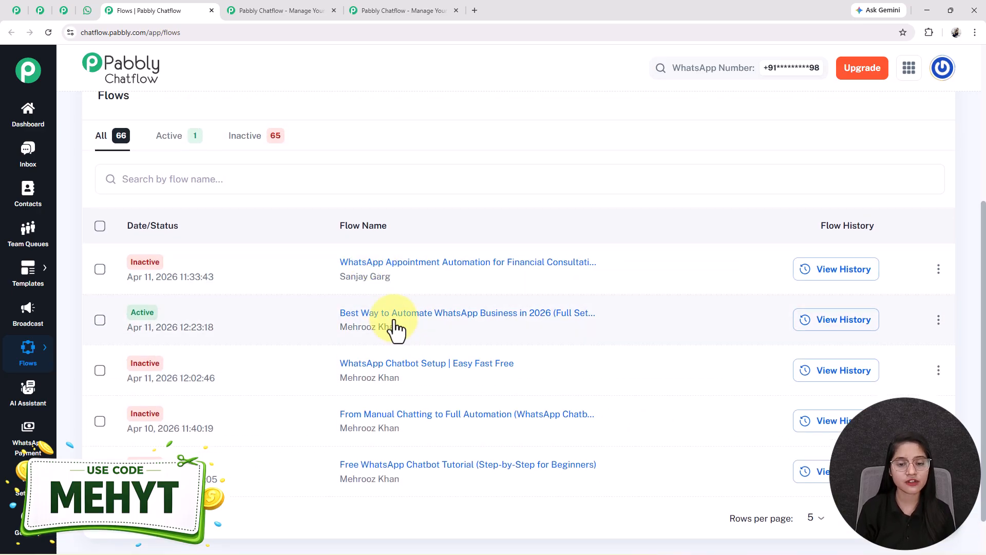
# Open the active tournament chatbot flow, then return to the WhatsApp chat to test it.
pyautogui.click(396, 327)
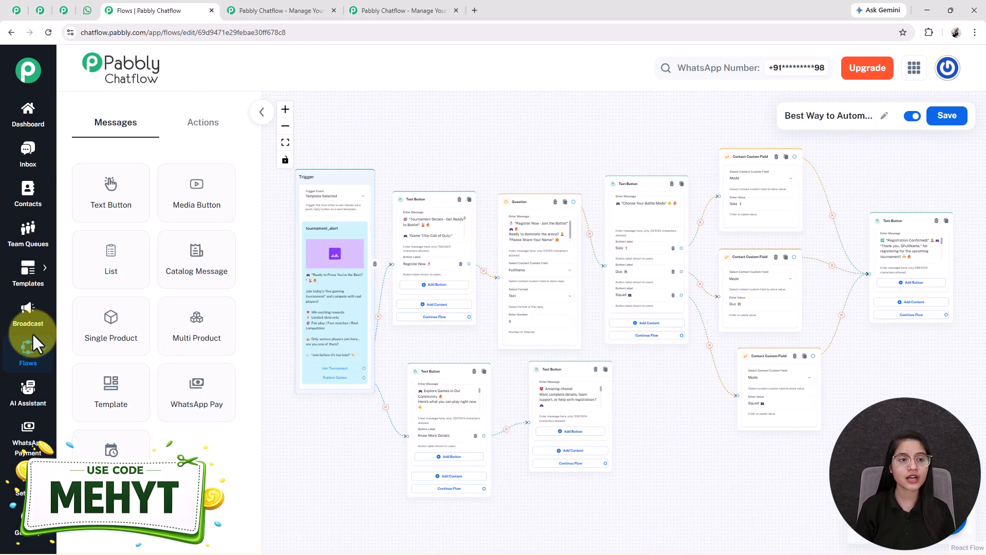
pyautogui.click(87, 12)
pyautogui.scroll(10, 558, 335)
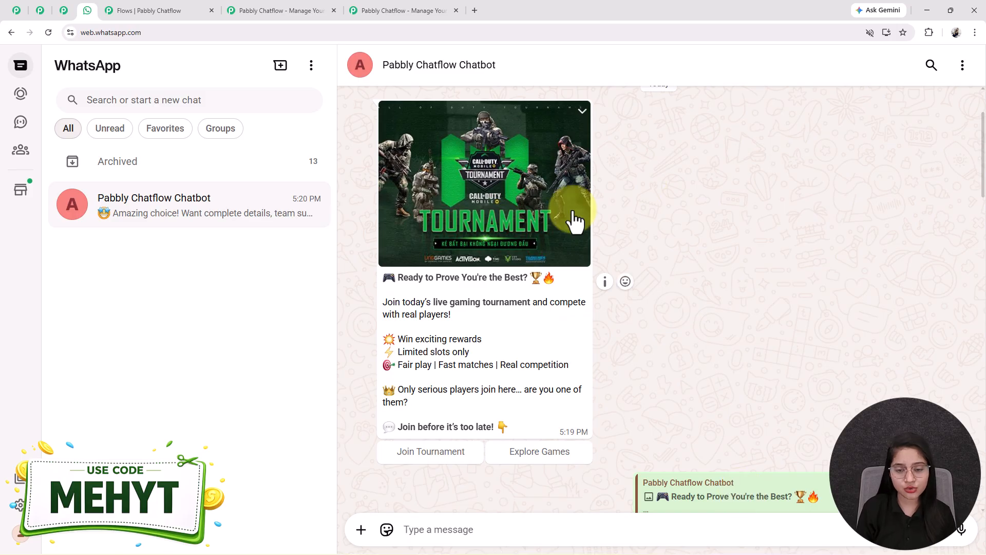
# Compare the Solo mode and 'Registration Confirmed!' chat replies against the flow canvas.
pyautogui.scroll(-1, 574, 221)
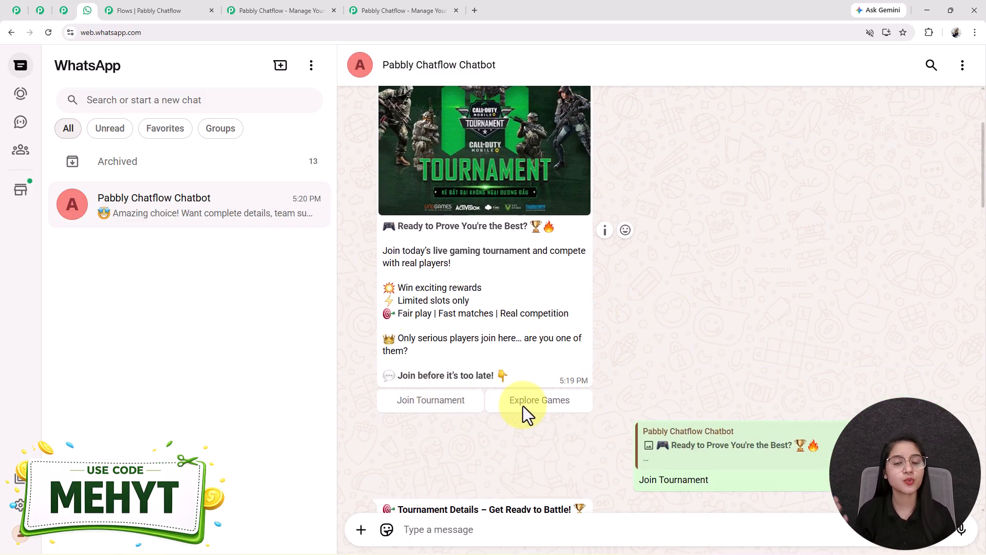
pyautogui.scroll(-12, 523, 405)
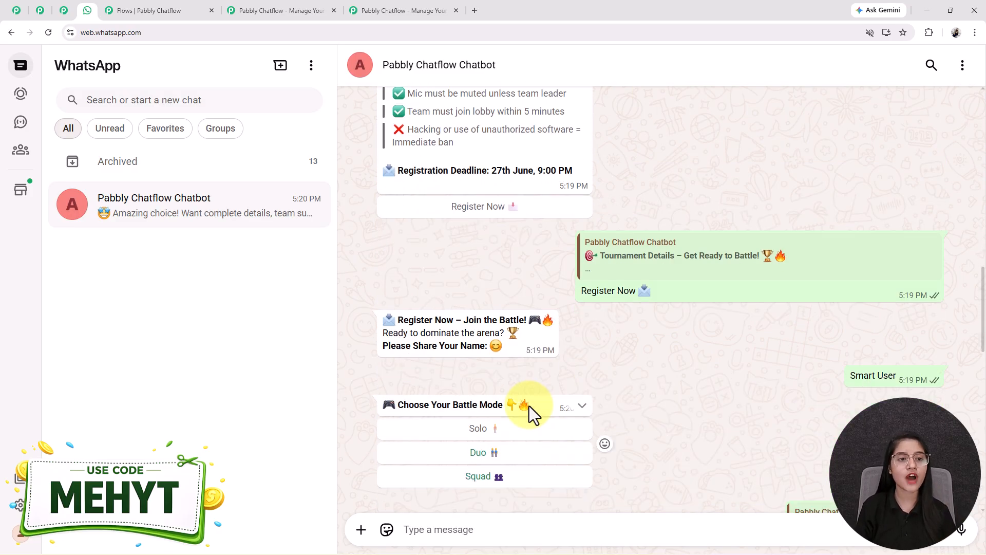
pyautogui.click(203, 8)
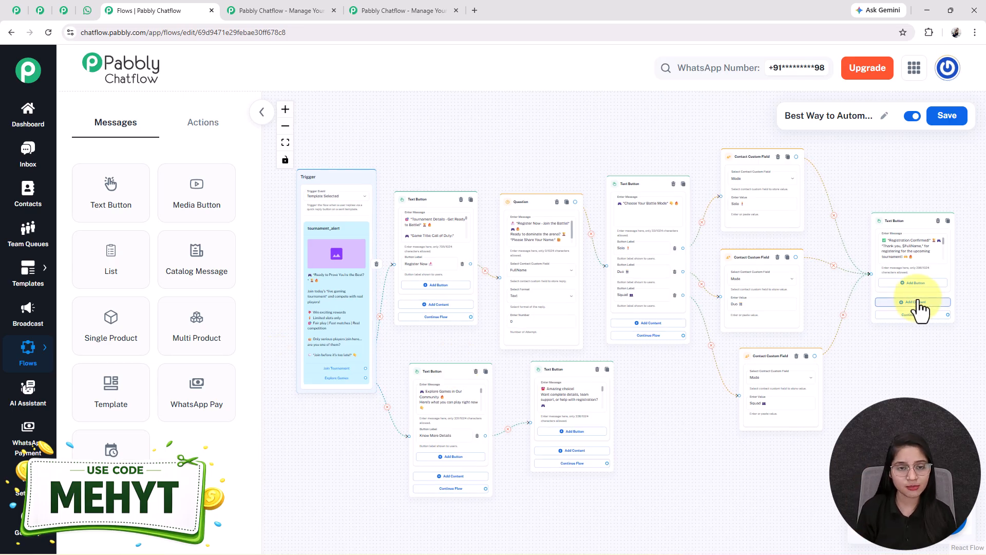
pyautogui.click(88, 11)
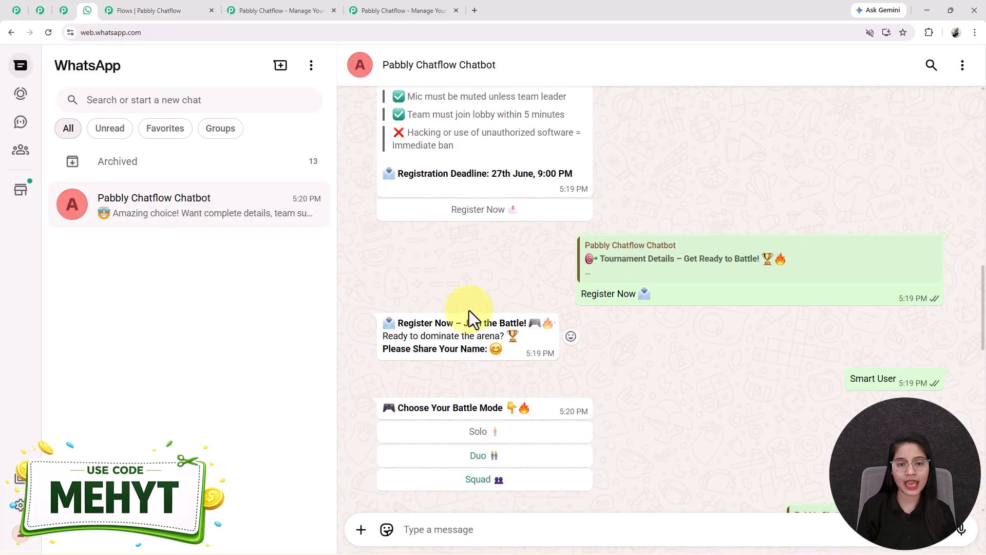
pyautogui.scroll(8, 470, 317)
pyautogui.scroll(-8, 473, 315)
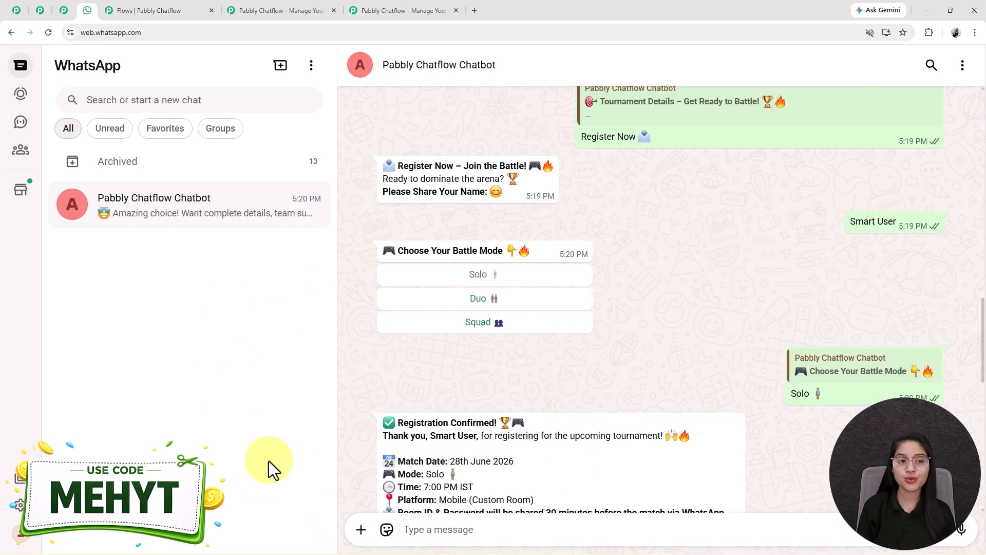
# Filter flows to Active and open 'WhatsApp Chatbot Setup | Easy Fast Free' in the editor.
pyautogui.click(160, 11)
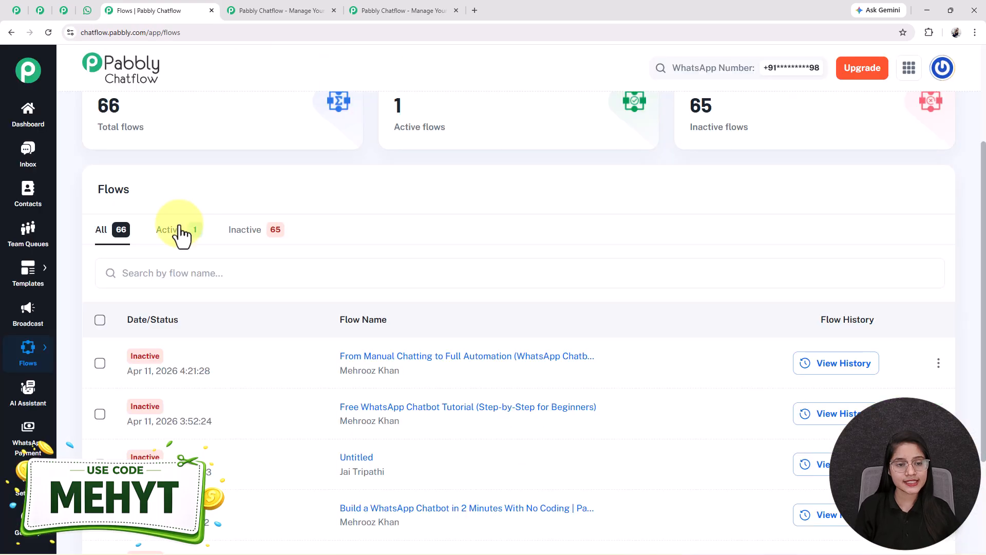
pyautogui.click(180, 227)
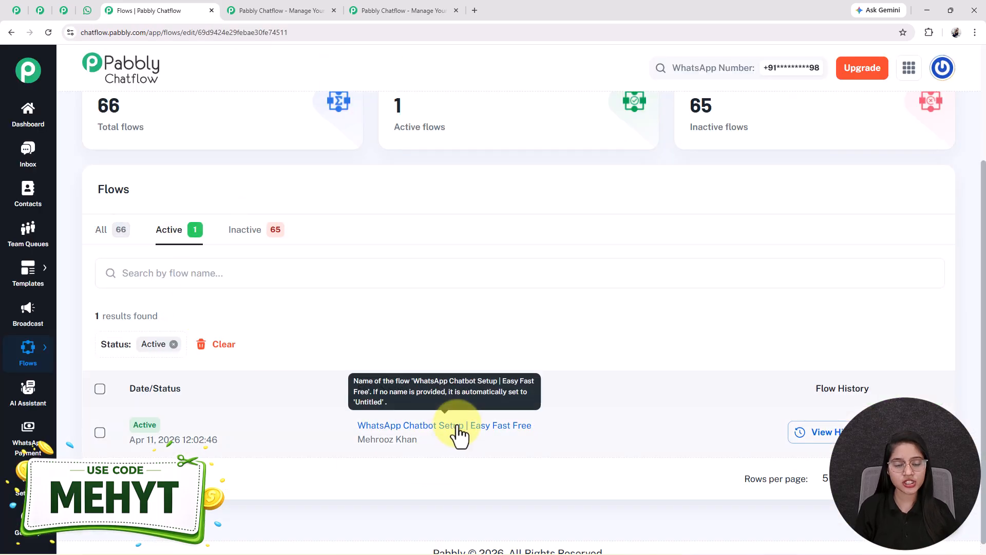
pyautogui.click(455, 426)
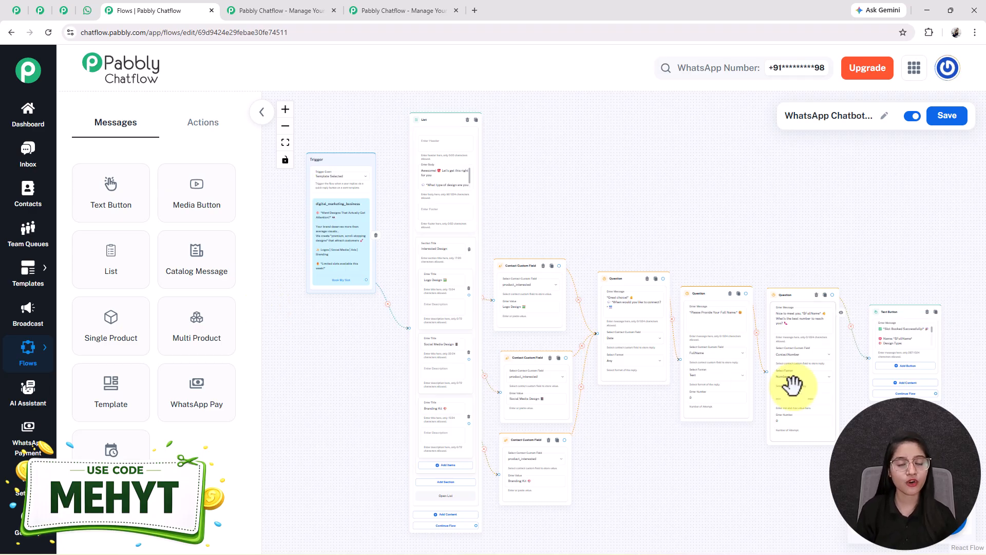
pyautogui.scroll(3, 437, 233)
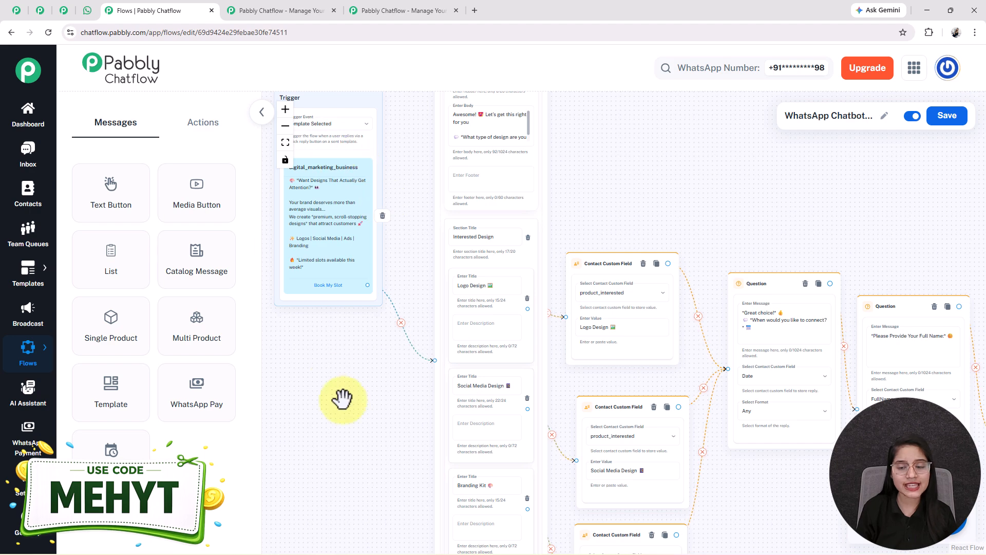
pyautogui.scroll(-2, 346, 396)
pyautogui.moveTo(334, 422); pyautogui.dragTo(385, 403)
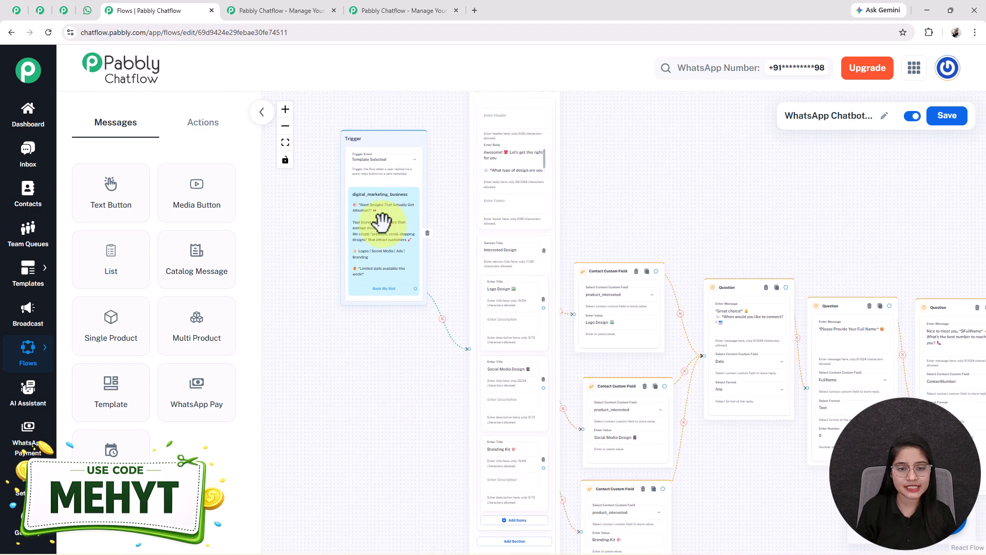
pyautogui.scroll(-1, 322, 264)
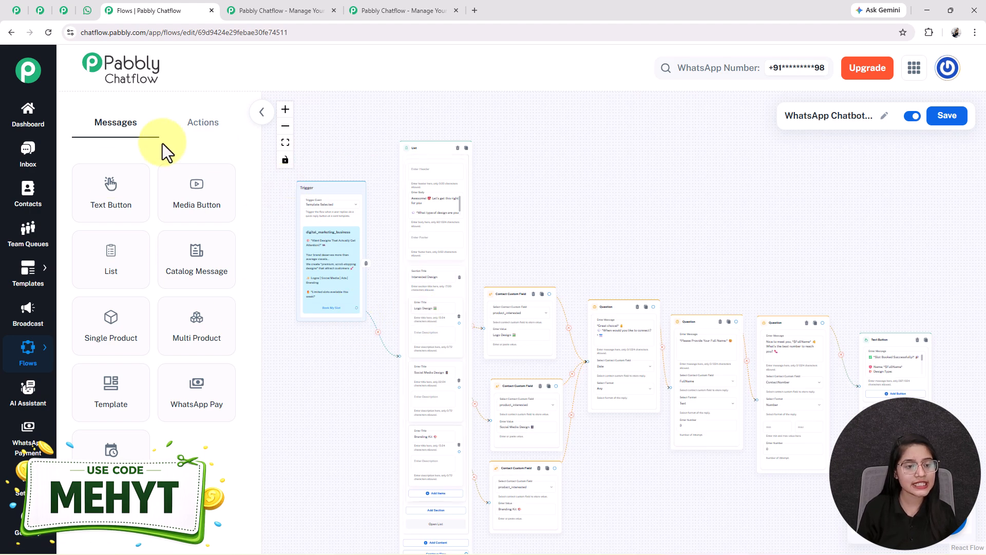
# Send the digital_marketing_business template from the Inbox and watch it arrive in WhatsApp Web.
pyautogui.click(25, 154)
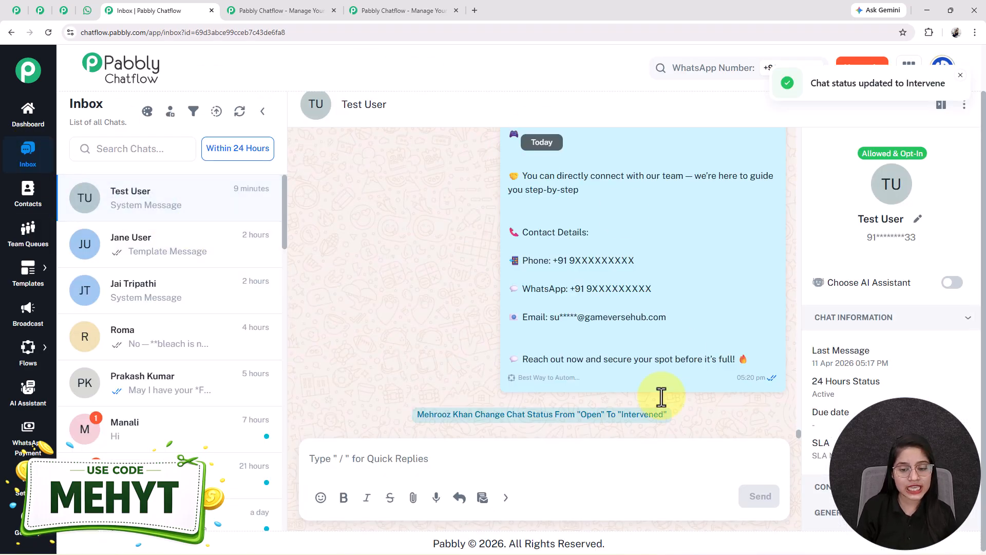
pyautogui.click(482, 498)
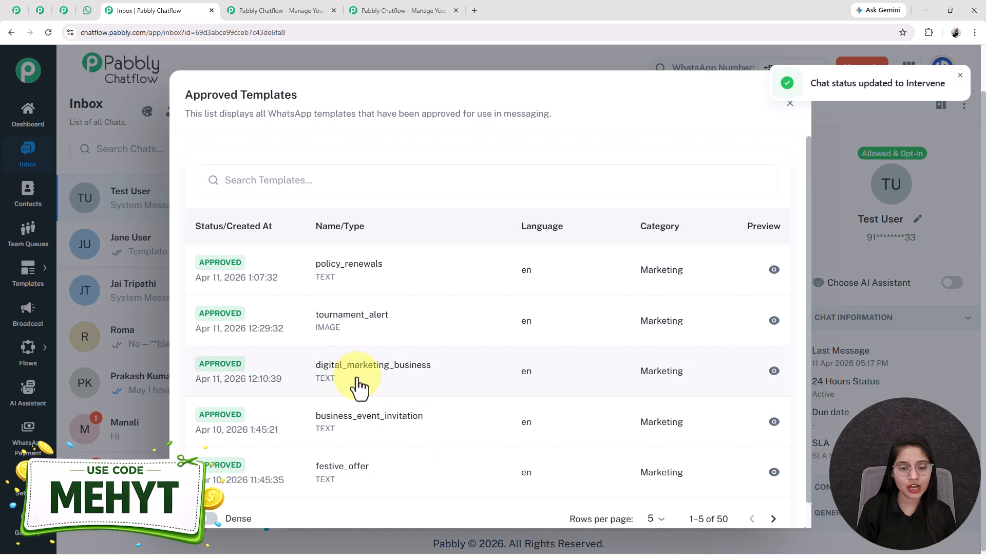
pyautogui.click(358, 387)
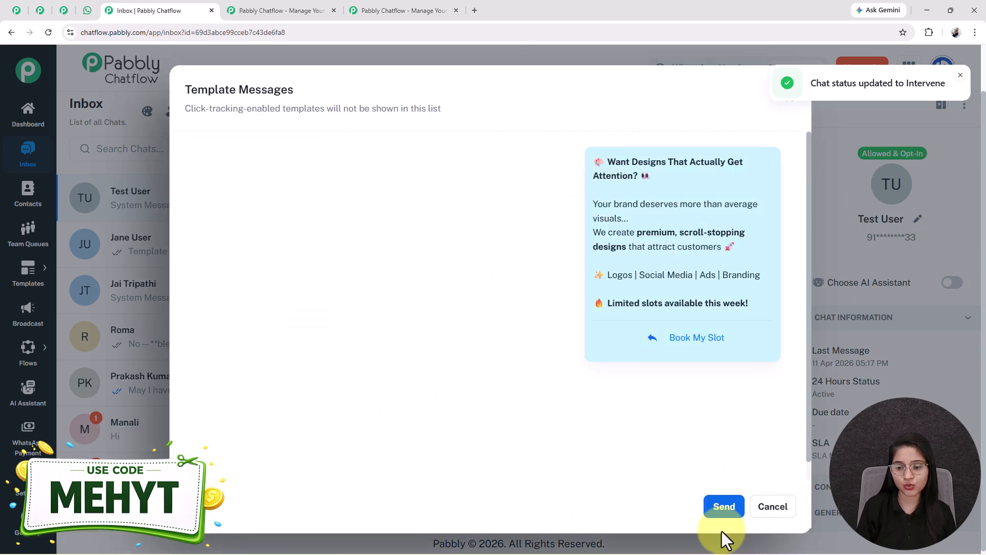
pyautogui.click(709, 509)
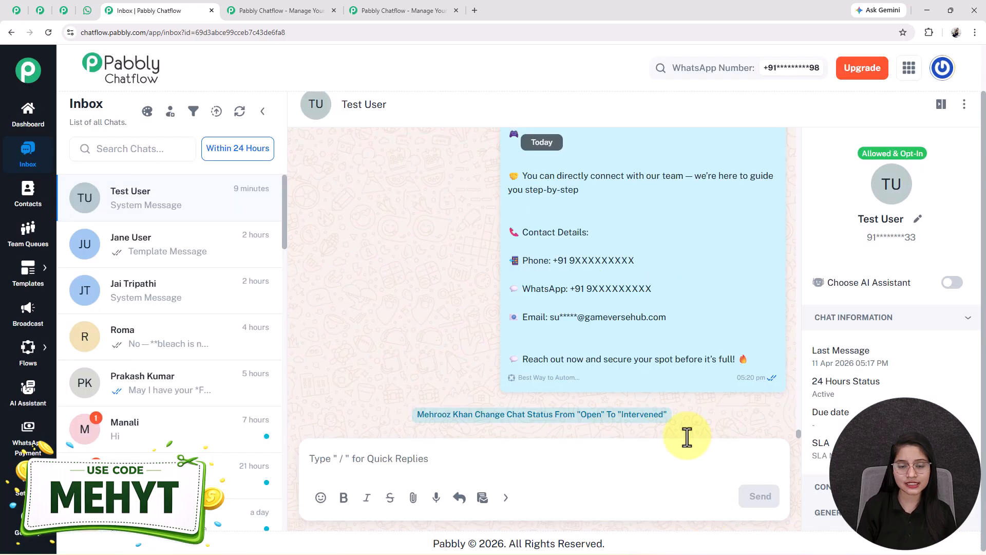
pyautogui.moveTo(568, 345)
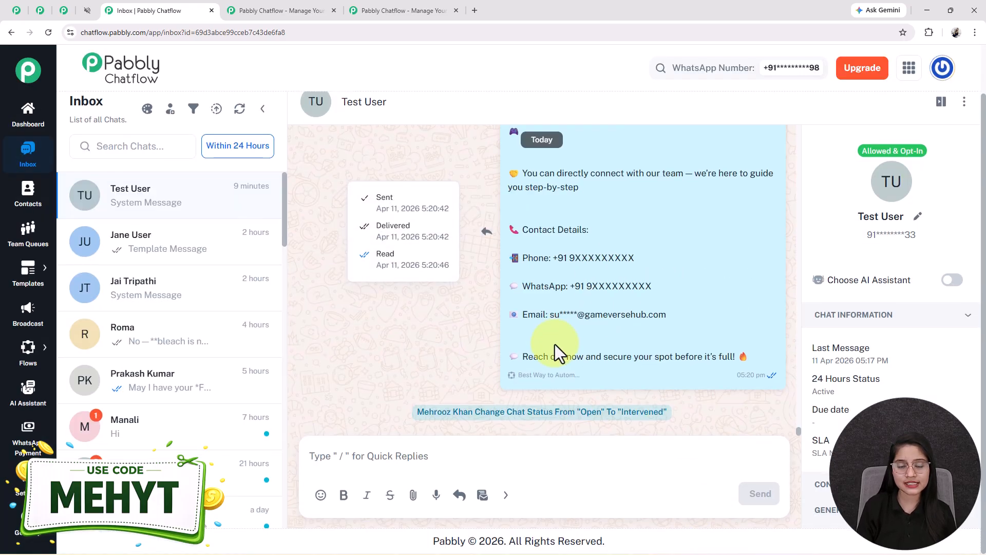
pyautogui.click(87, 11)
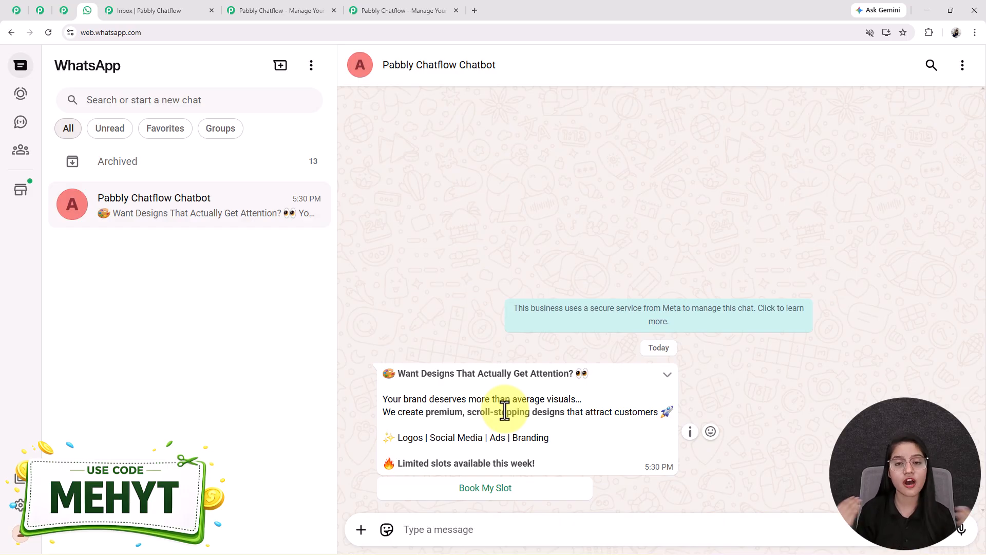
# Reply Book My Slot and compare the bot's list message with the flow's list body.
pyautogui.click(484, 492)
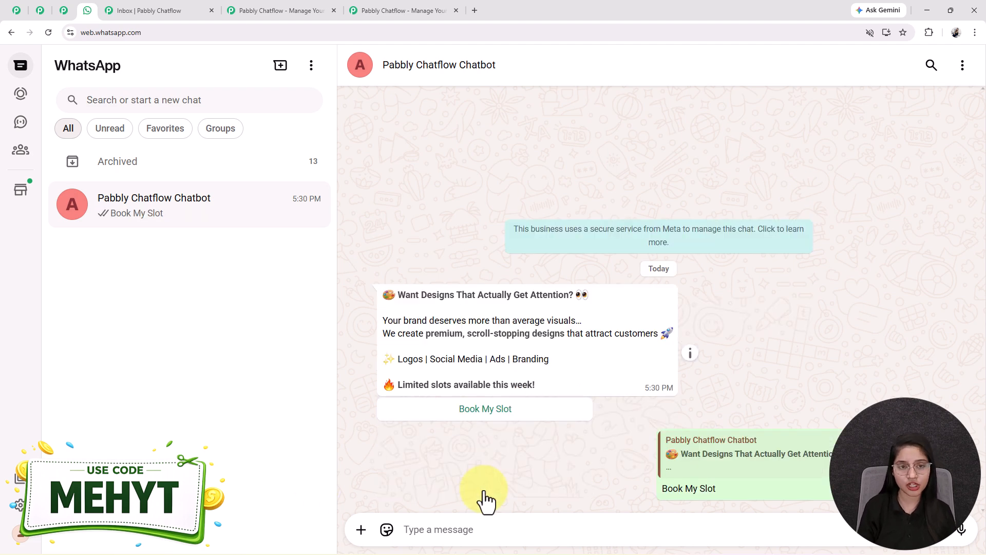
pyautogui.moveTo(381, 420); pyautogui.dragTo(578, 458)
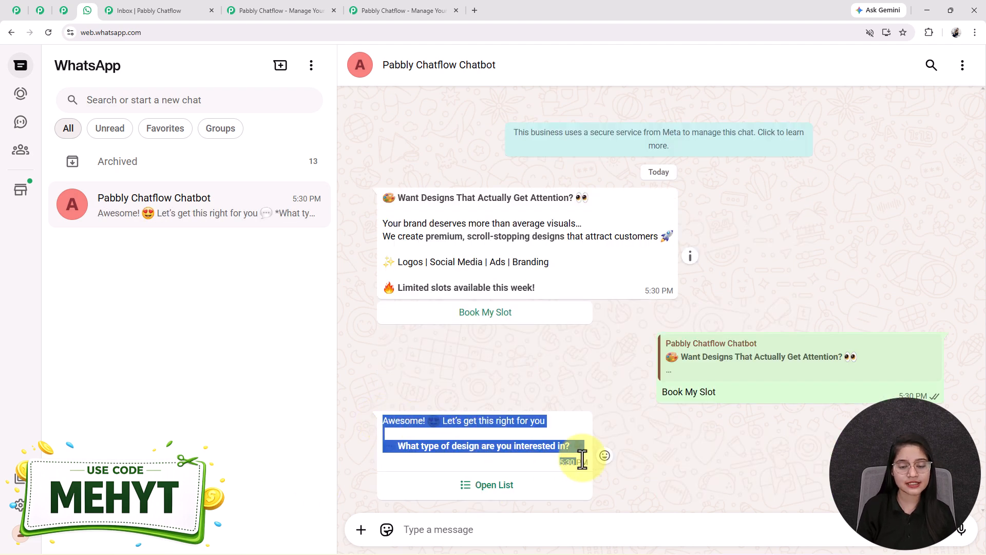
pyautogui.click(680, 458)
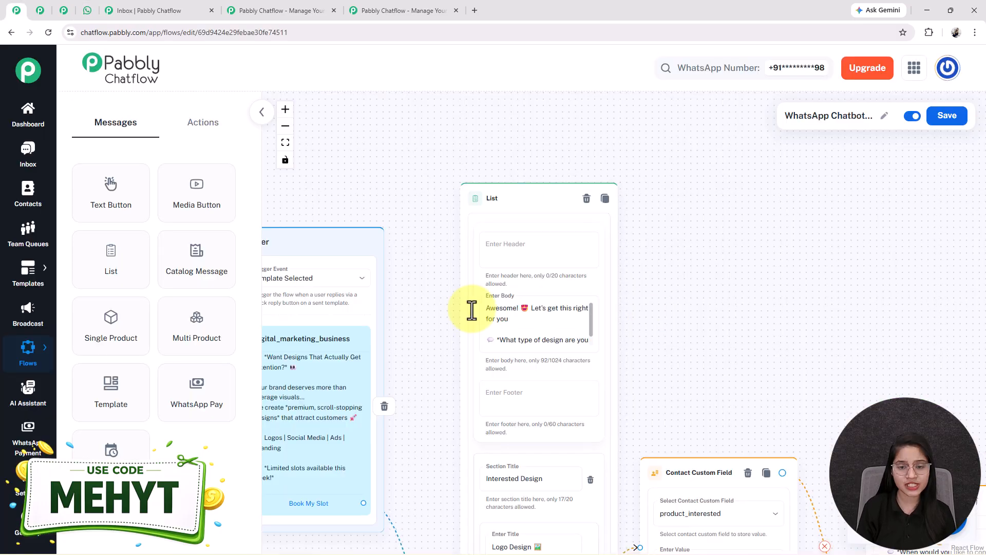
pyautogui.click(511, 320)
pyautogui.tripleClick(512, 320)
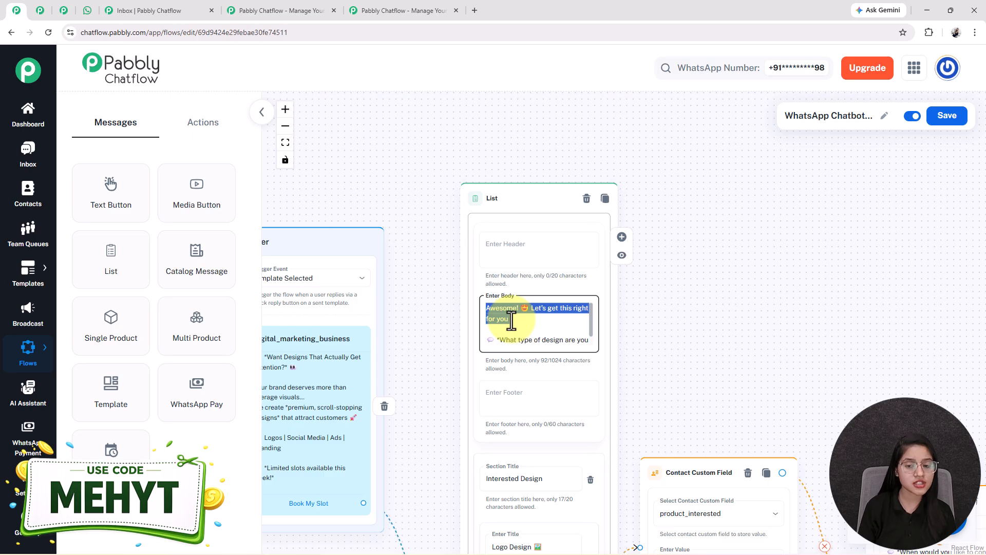
pyautogui.click(532, 337)
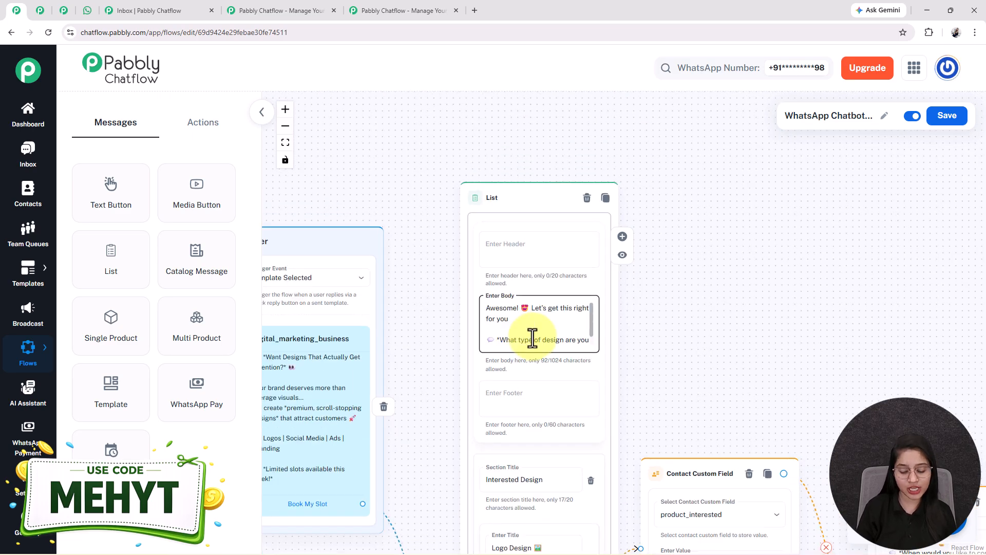
pyautogui.scroll(-1, 532, 337)
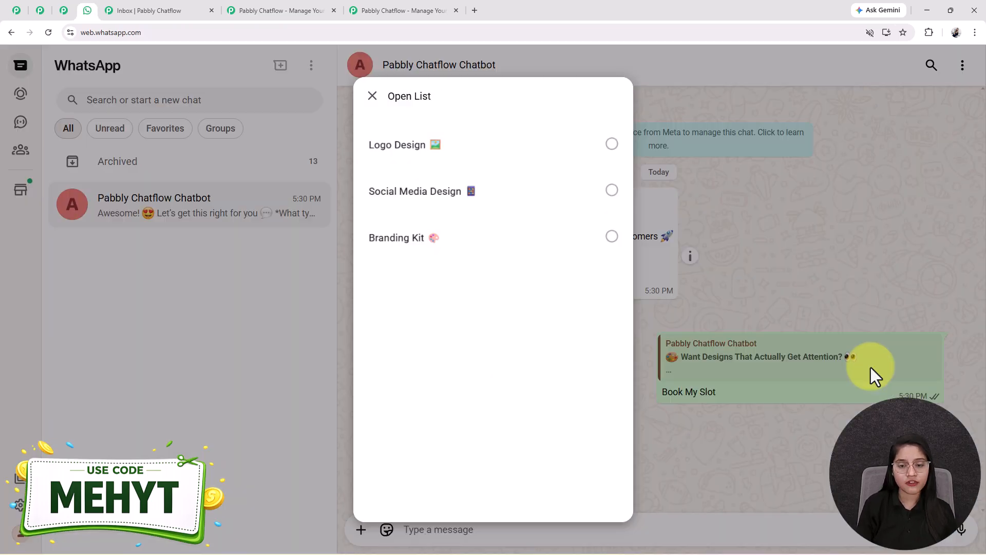
# Pick Logo Design from the bot's options list and send it, prompting 'Great choice!'.
pyautogui.click(869, 374)
pyautogui.click(500, 484)
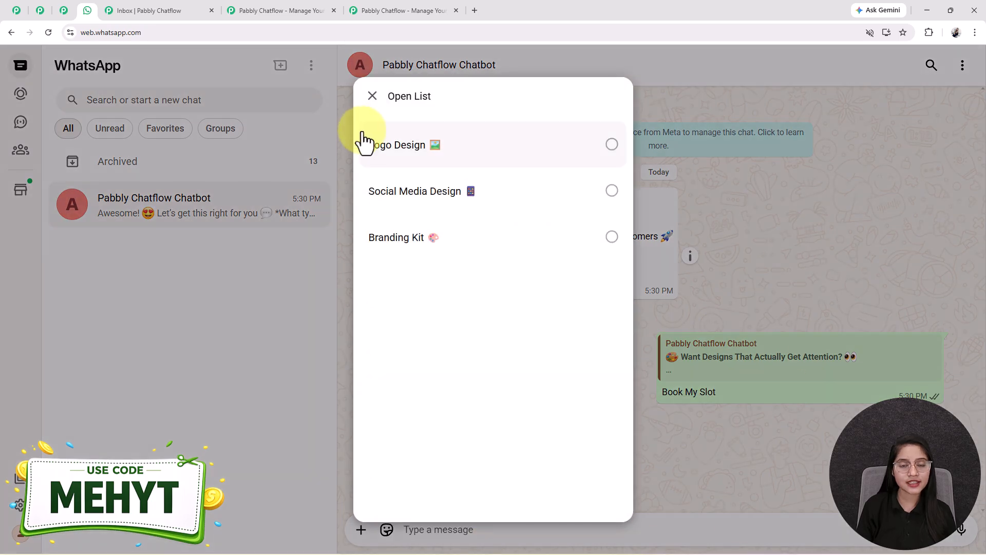
pyautogui.click(368, 139)
pyautogui.click(594, 486)
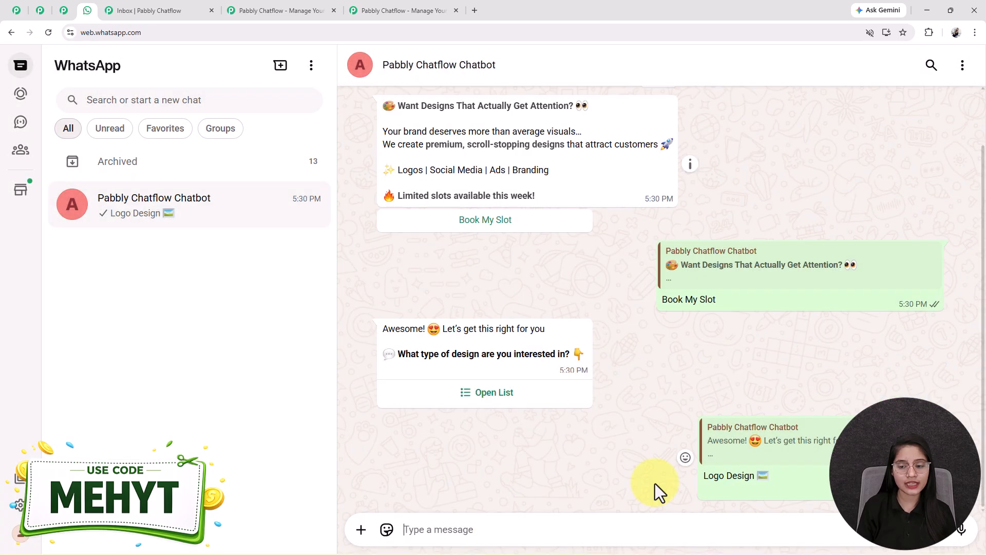
pyautogui.moveTo(368, 451); pyautogui.dragTo(529, 500)
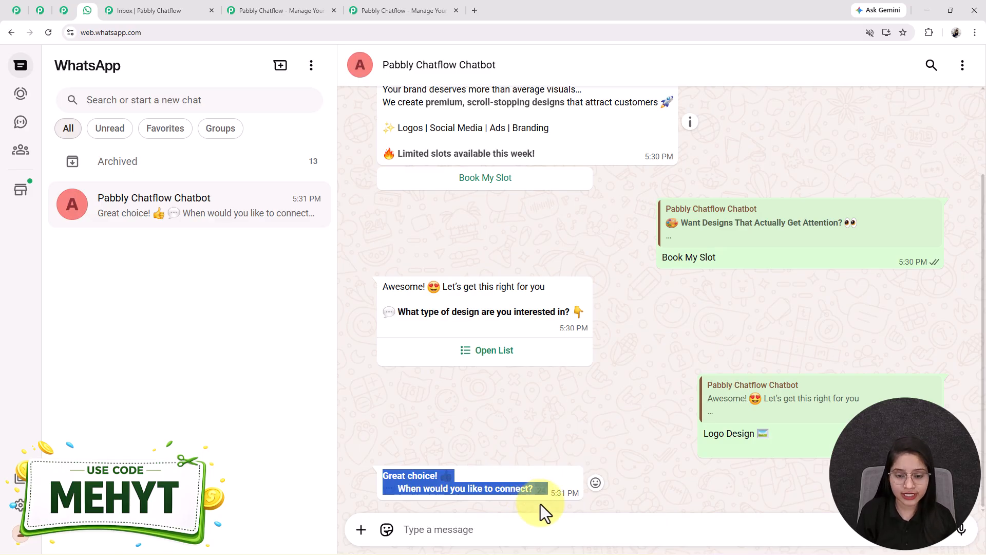
pyautogui.click(18, 13)
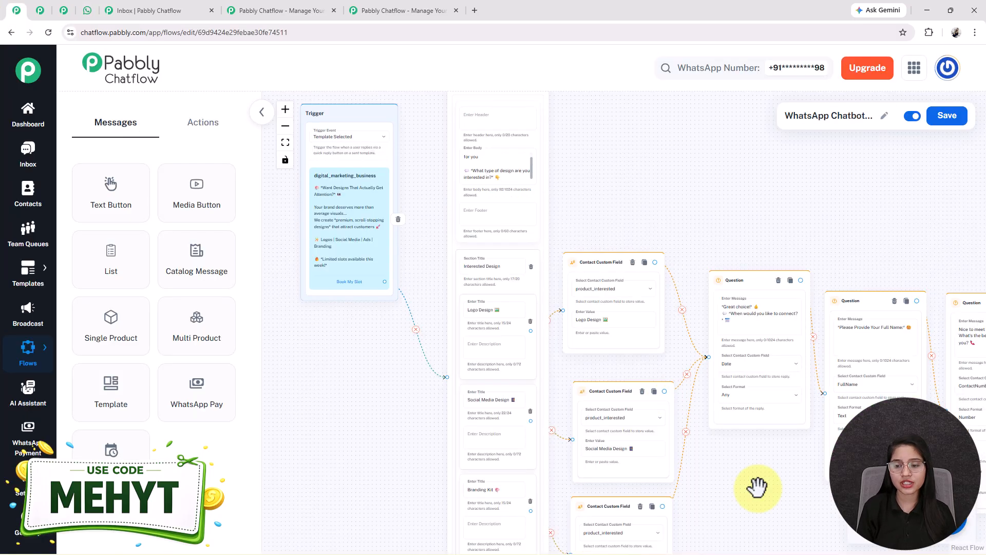
pyautogui.moveTo(742, 482); pyautogui.dragTo(653, 448)
pyautogui.scroll(3, 659, 319)
pyautogui.click(656, 261)
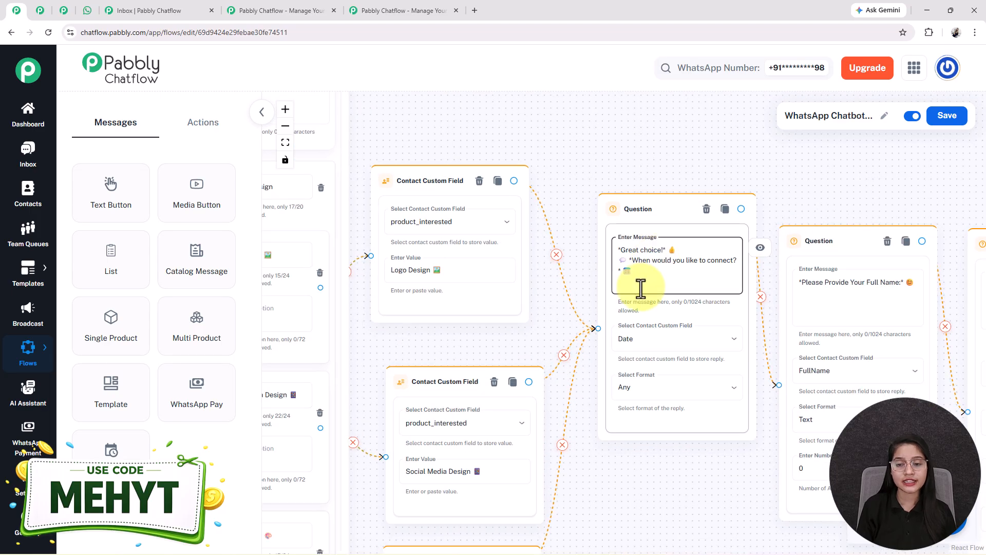
pyautogui.click(87, 11)
pyautogui.click(493, 351)
pyautogui.click(816, 158)
pyautogui.click(17, 11)
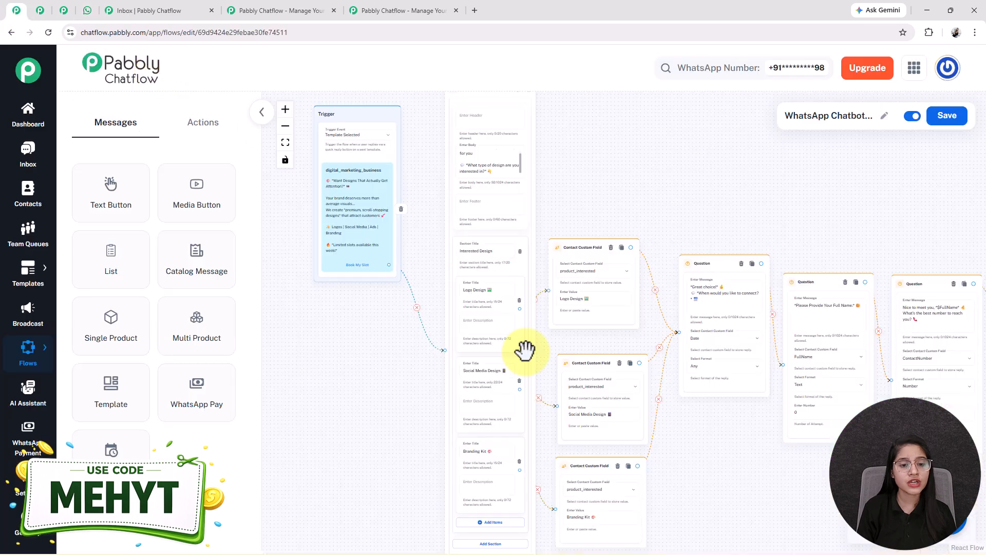
pyautogui.moveTo(115, 275); pyautogui.dragTo(425, 182)
pyautogui.scroll(4, 319, 286)
pyautogui.scroll(-3, 425, 179)
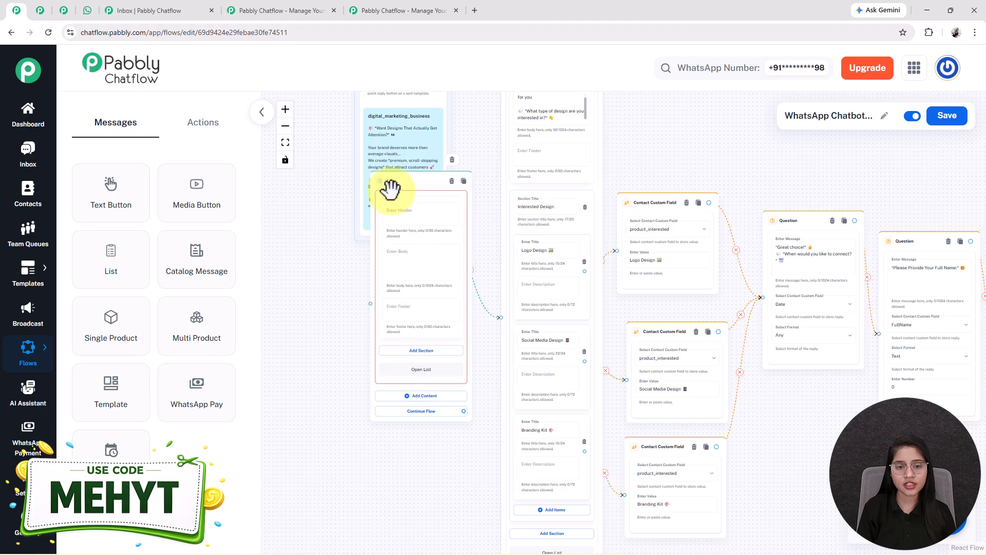
pyautogui.moveTo(389, 185); pyautogui.dragTo(396, 144)
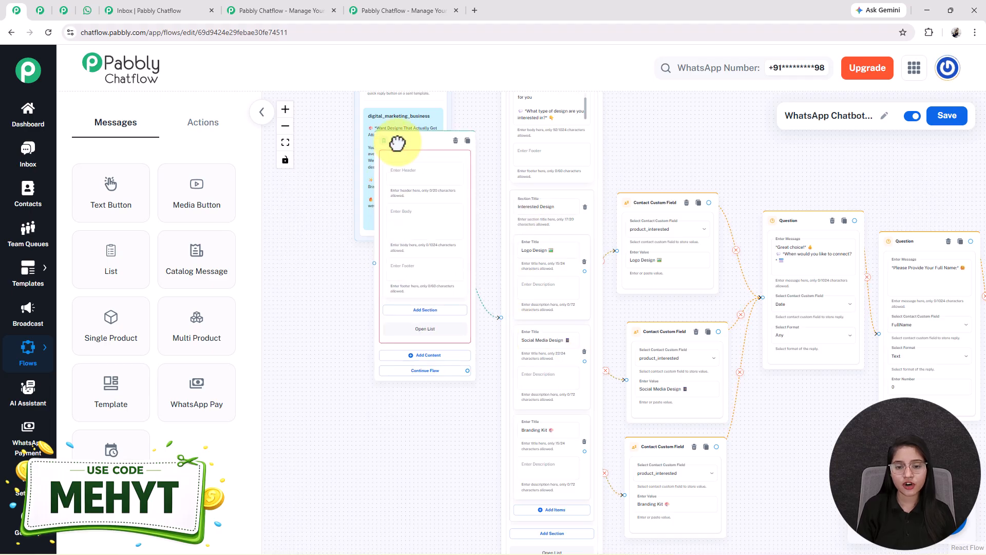
pyautogui.click(415, 310)
pyautogui.click(421, 360)
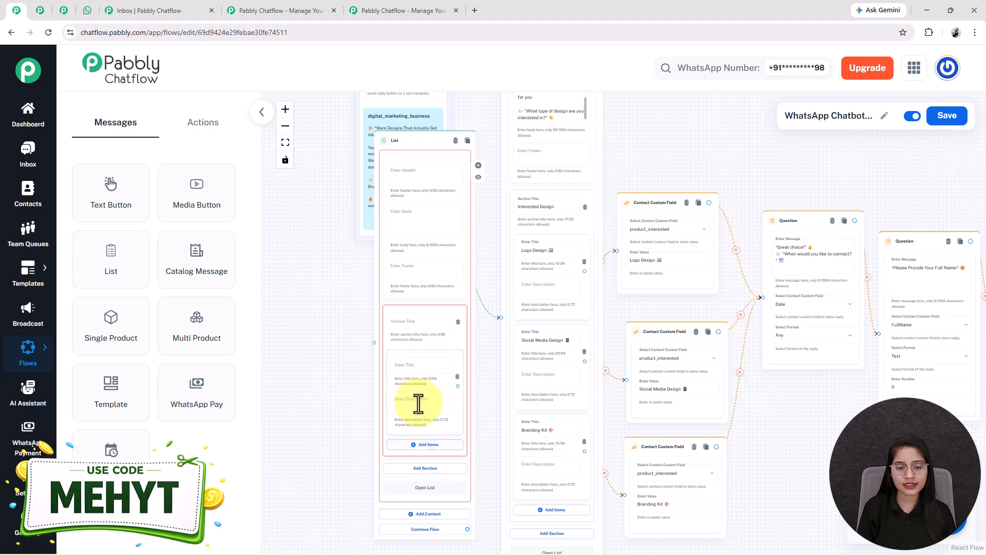
pyautogui.scroll(3, 432, 461)
pyautogui.click(672, 315)
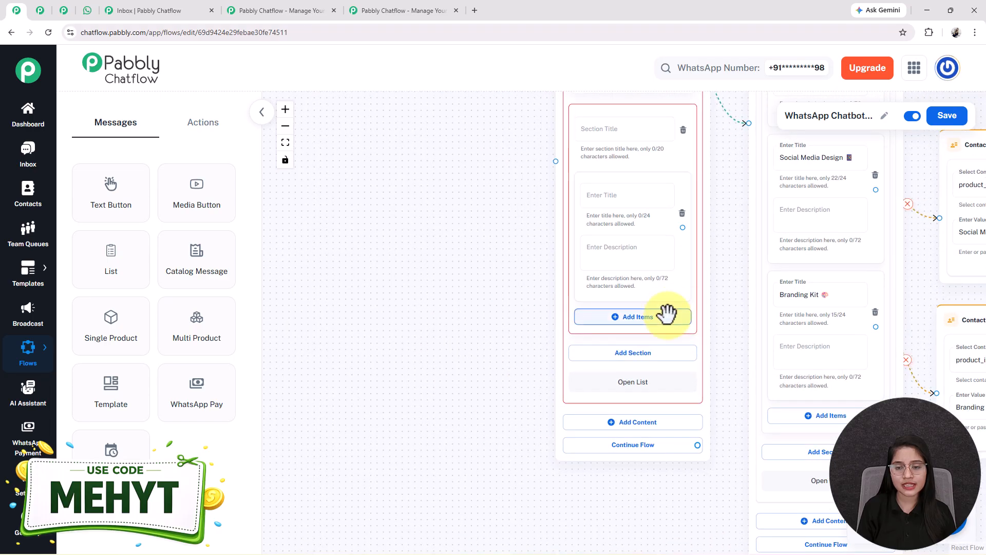
pyautogui.scroll(-5, 502, 306)
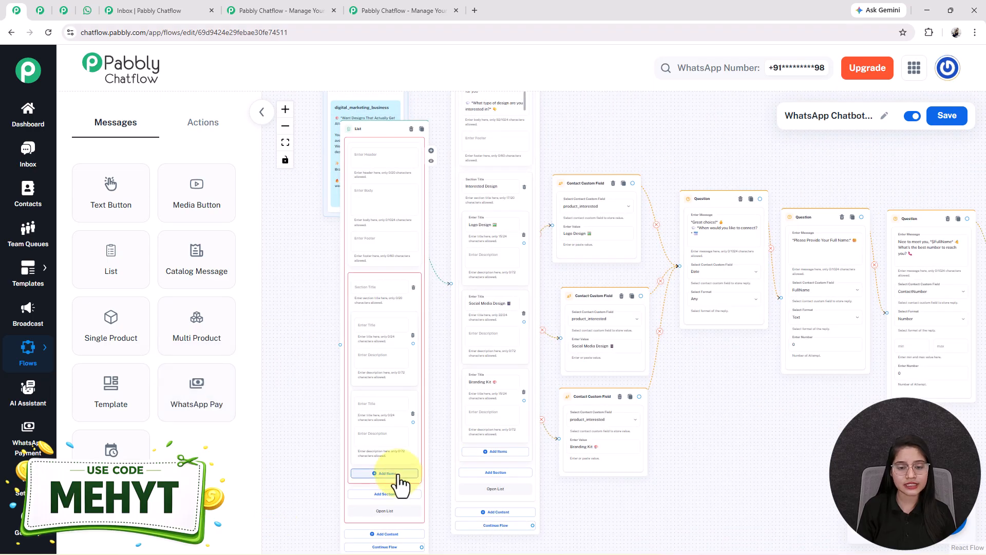
pyautogui.scroll(4, 315, 359)
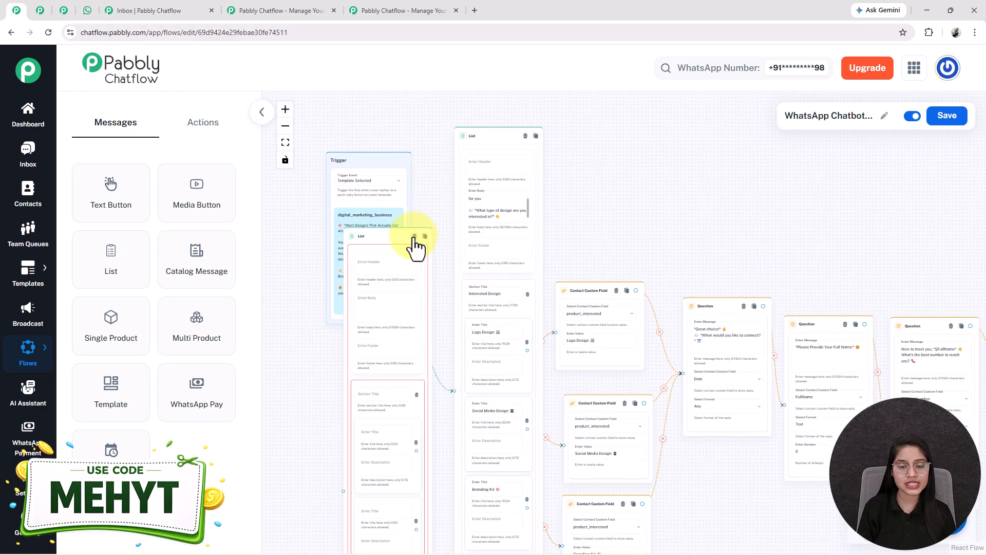
pyautogui.click(413, 235)
pyautogui.moveTo(717, 236); pyautogui.dragTo(570, 158)
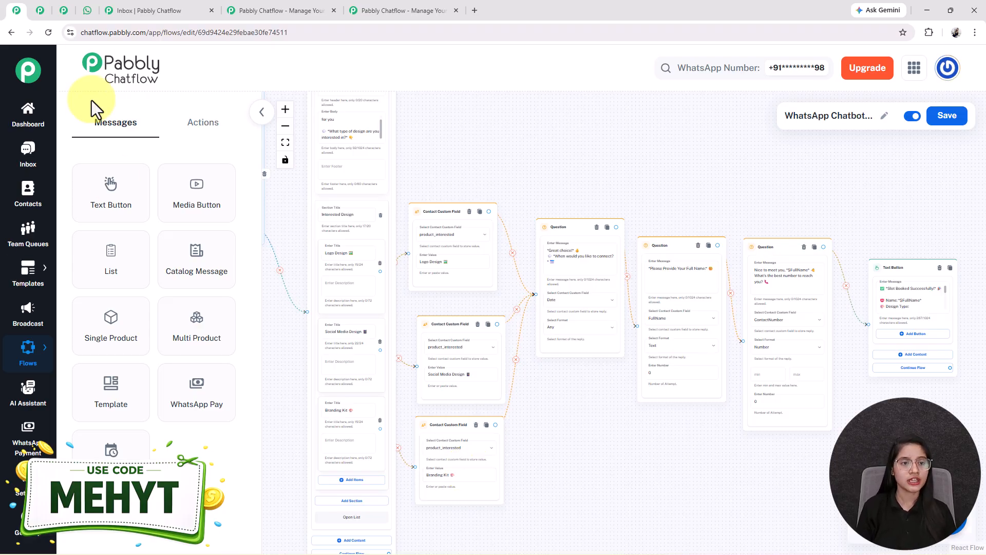
pyautogui.click(86, 10)
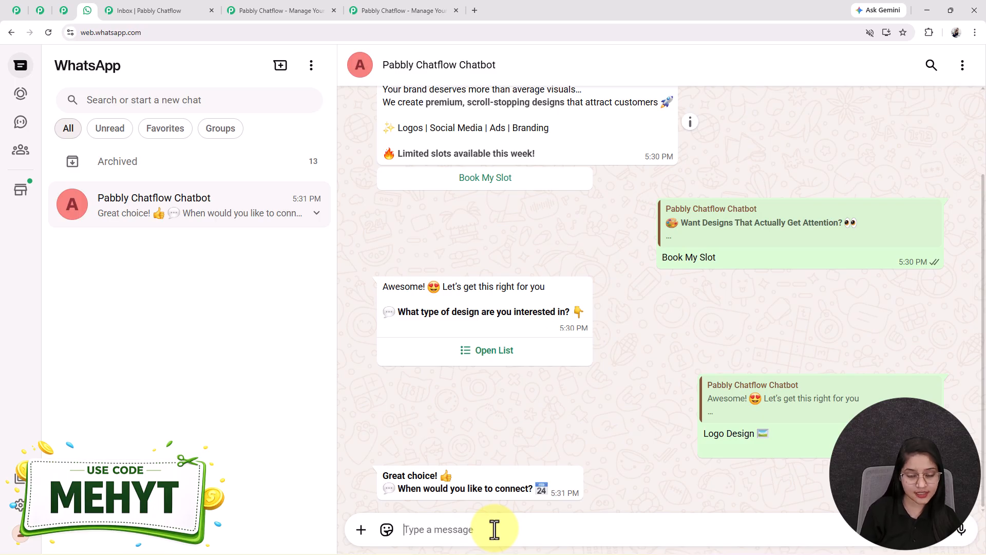
# Send 21/04/2026 as the date, then find the 'Please Provide Your Full Name' node in the editor.
pyautogui.press('Return')
pyautogui.moveTo(383, 488); pyautogui.dragTo(524, 488)
pyautogui.click(20, 10)
pyautogui.moveTo(592, 440); pyautogui.dragTo(339, 453)
pyautogui.scroll(2, 339, 453)
# Drag a new Ask Question node from Actions onto the canvas beside the last Question node.
pyautogui.moveTo(441, 203); pyautogui.dragTo(435, 282)
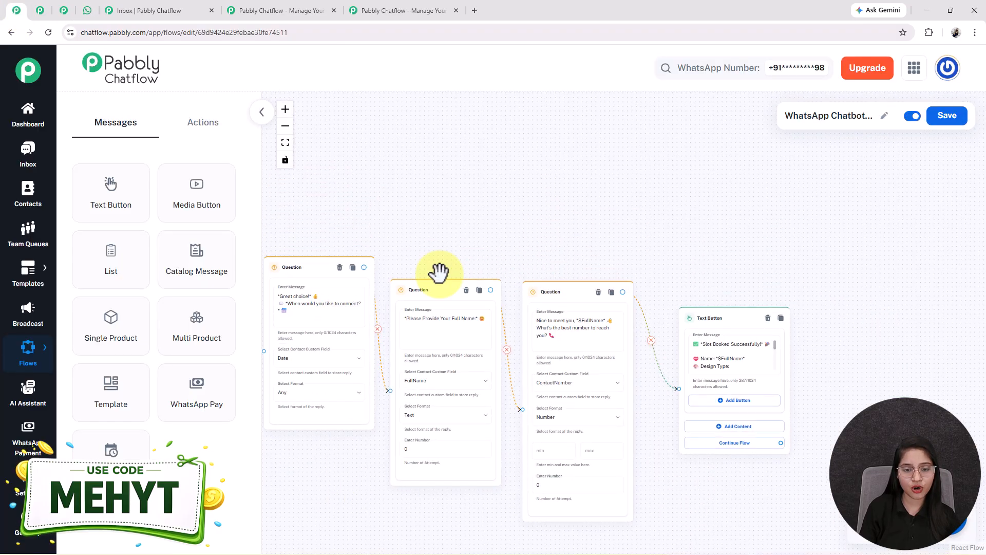
pyautogui.tripleClick(433, 319)
pyautogui.moveTo(362, 438); pyautogui.dragTo(548, 468)
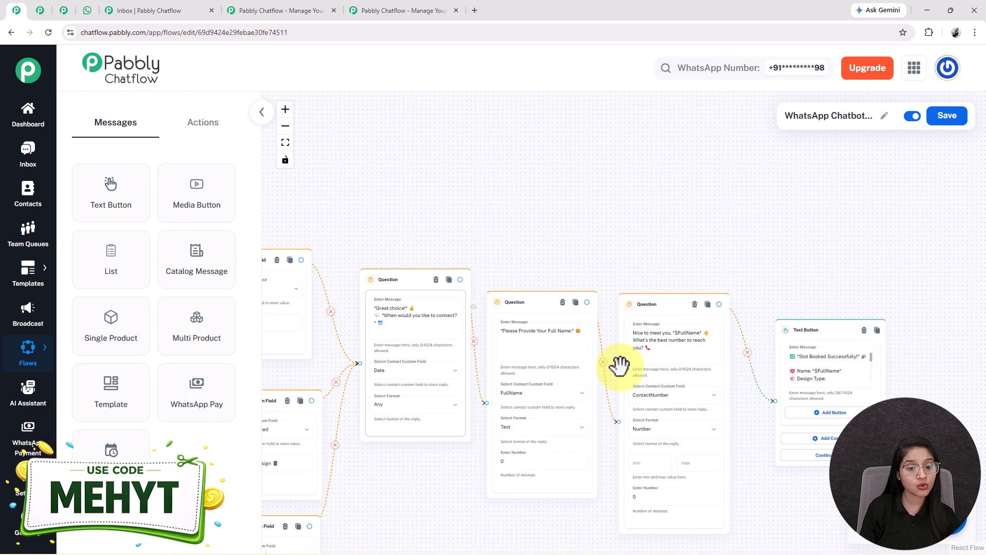
pyautogui.click(191, 138)
pyautogui.moveTo(204, 254); pyautogui.dragTo(609, 336)
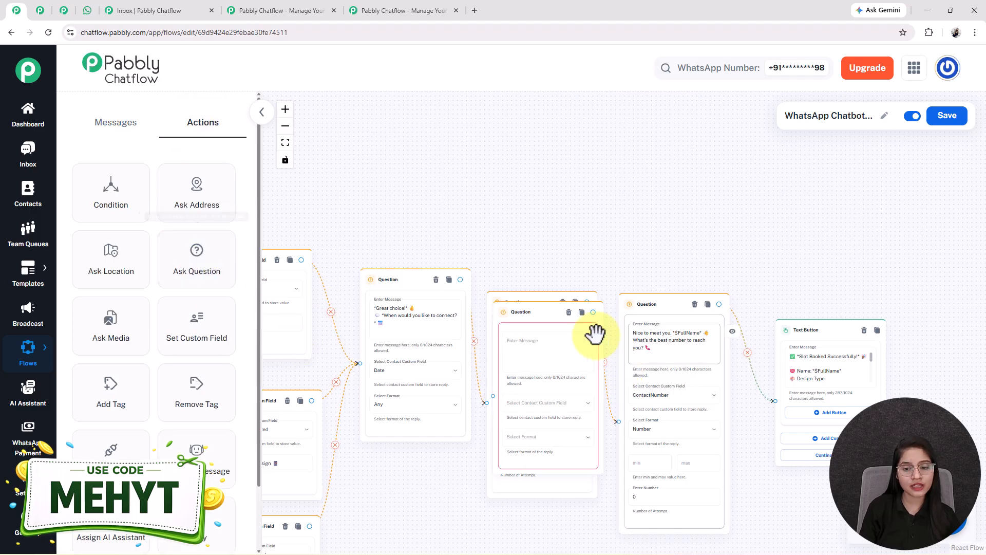
pyautogui.moveTo(527, 316); pyautogui.dragTo(649, 330)
pyautogui.scroll(3, 650, 330)
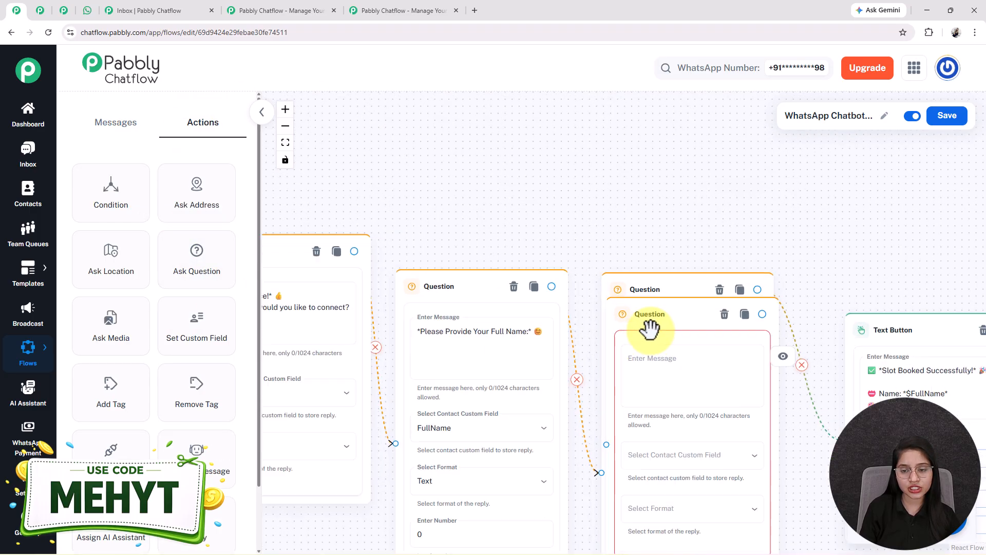
pyautogui.scroll(-2, 659, 282)
# Inspect the new node's Enter Message box and contact custom field choices.
pyautogui.click(652, 267)
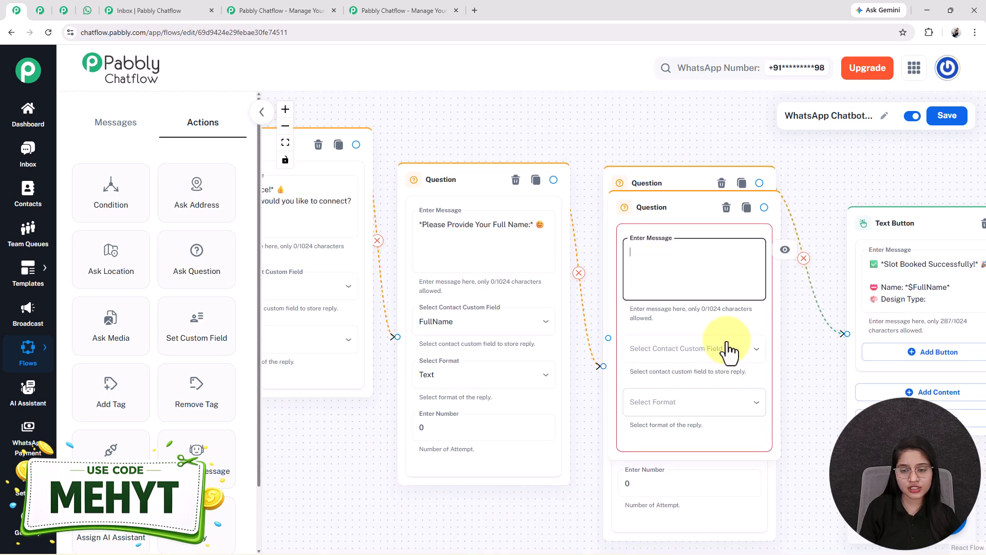
pyautogui.click(685, 355)
pyautogui.click(576, 119)
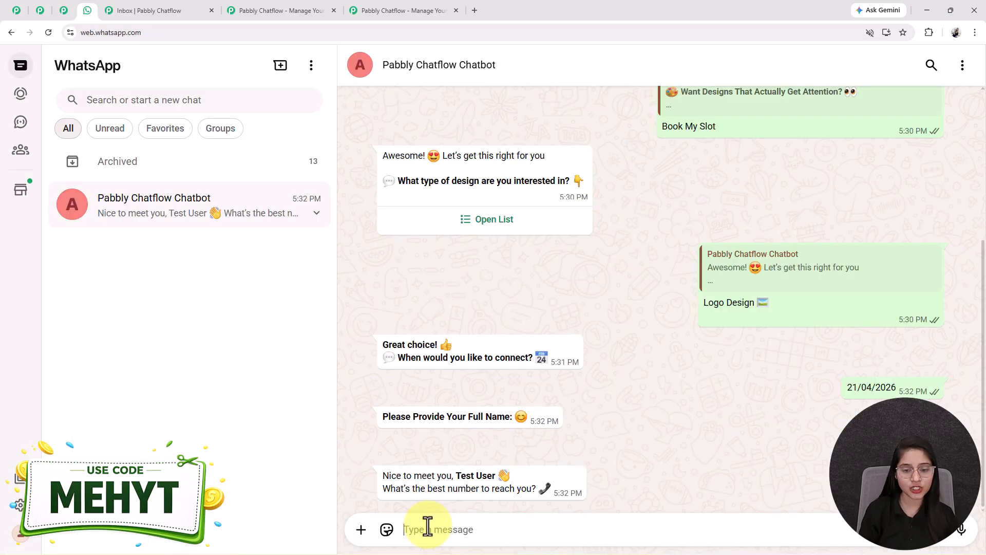
# Confirm the bot reply names Test User and asks for the best number, then return to Pabbly.
pyautogui.moveTo(456, 471); pyautogui.dragTo(502, 470)
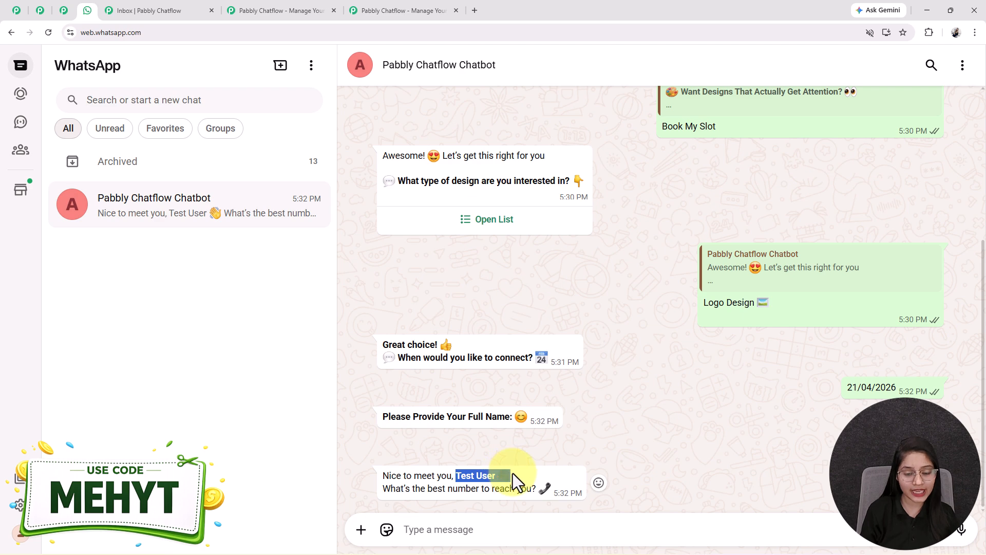
pyautogui.moveTo(382, 476); pyautogui.dragTo(529, 489)
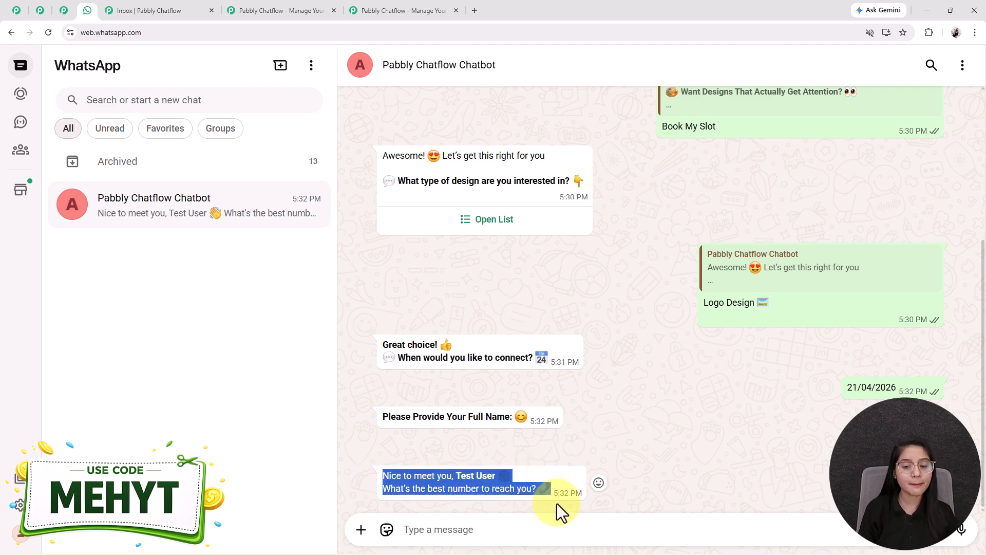
pyautogui.click(494, 479)
pyautogui.moveTo(455, 476); pyautogui.dragTo(496, 477)
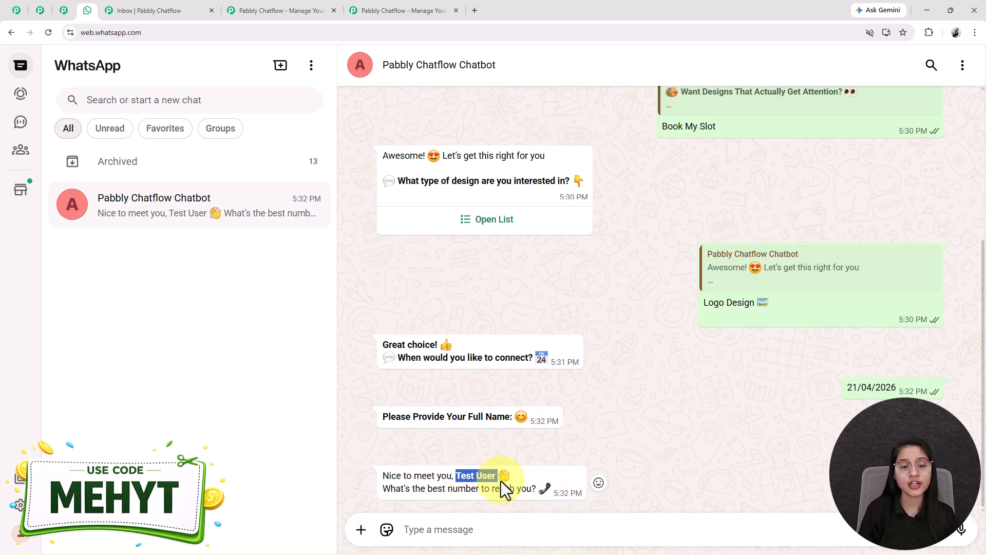
pyautogui.moveTo(505, 489); pyautogui.dragTo(583, 493)
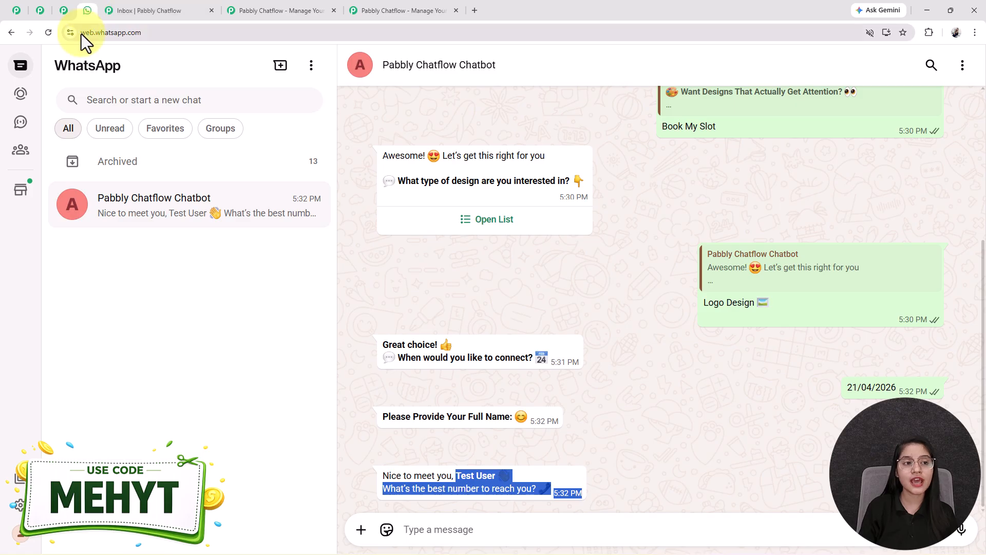
pyautogui.click(17, 11)
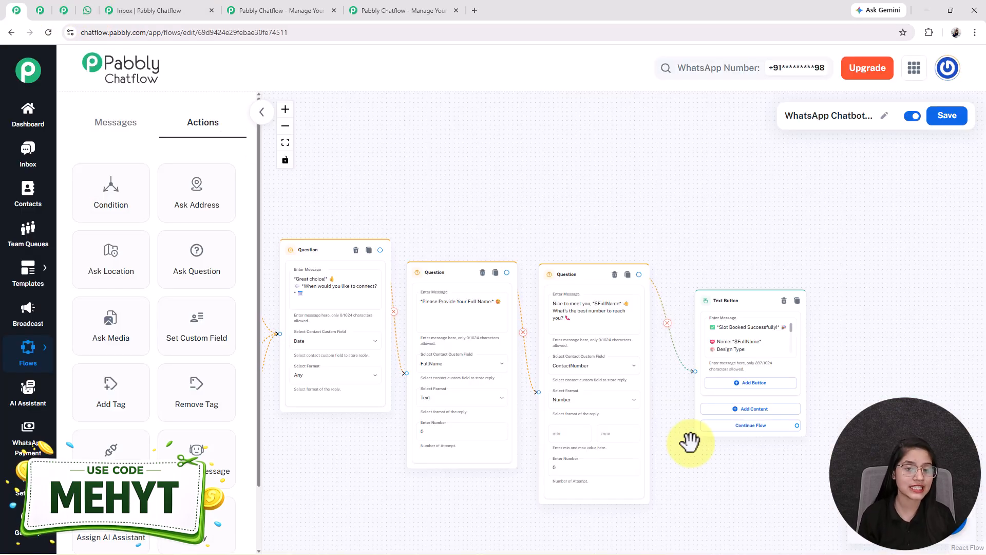
pyautogui.scroll(3, 689, 442)
pyautogui.moveTo(703, 490); pyautogui.dragTo(763, 492)
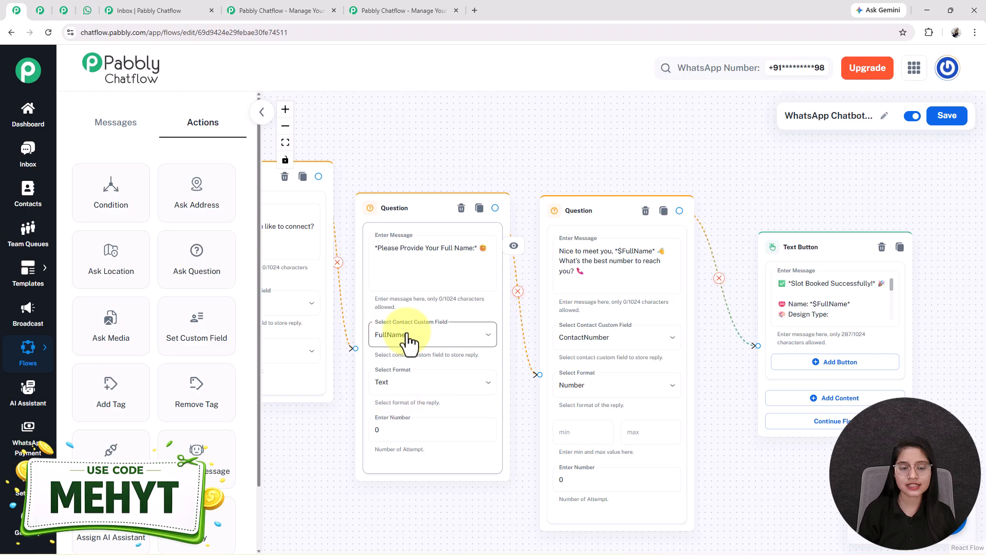
pyautogui.moveTo(757, 500); pyautogui.dragTo(645, 487)
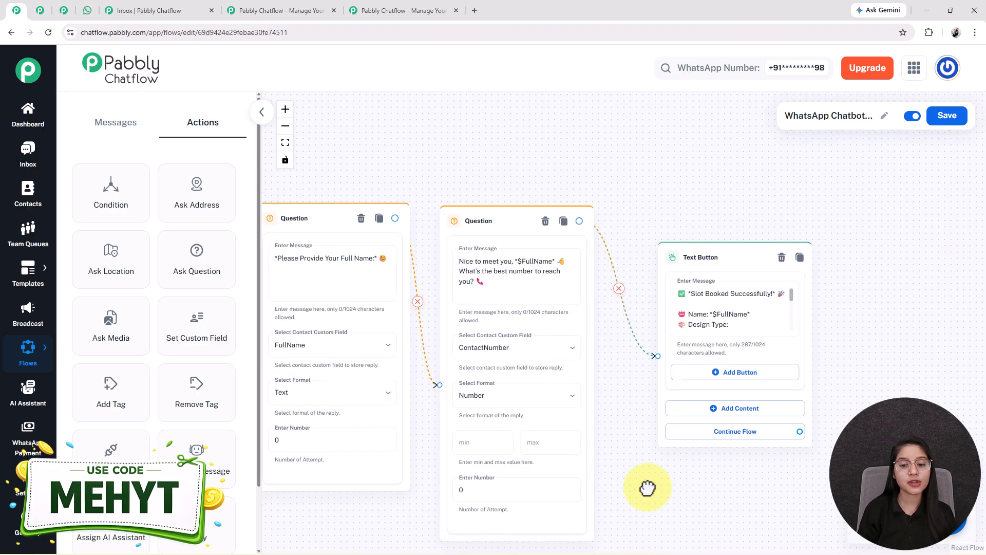
pyautogui.moveTo(619, 225); pyautogui.dragTo(623, 300)
pyautogui.doubleClick(534, 325)
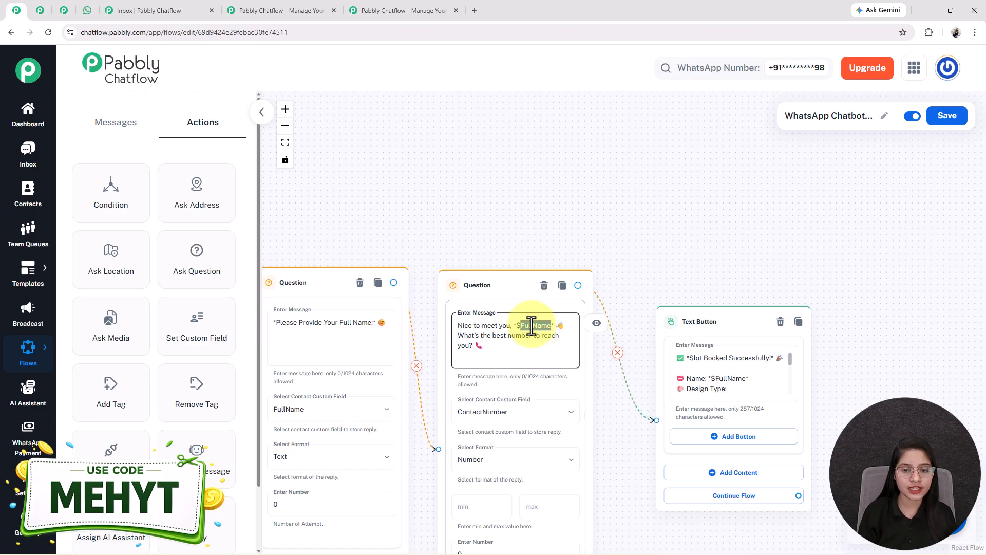
pyautogui.scroll(2, 531, 325)
pyautogui.doubleClick(514, 325)
pyautogui.moveTo(374, 191); pyautogui.dragTo(415, 79)
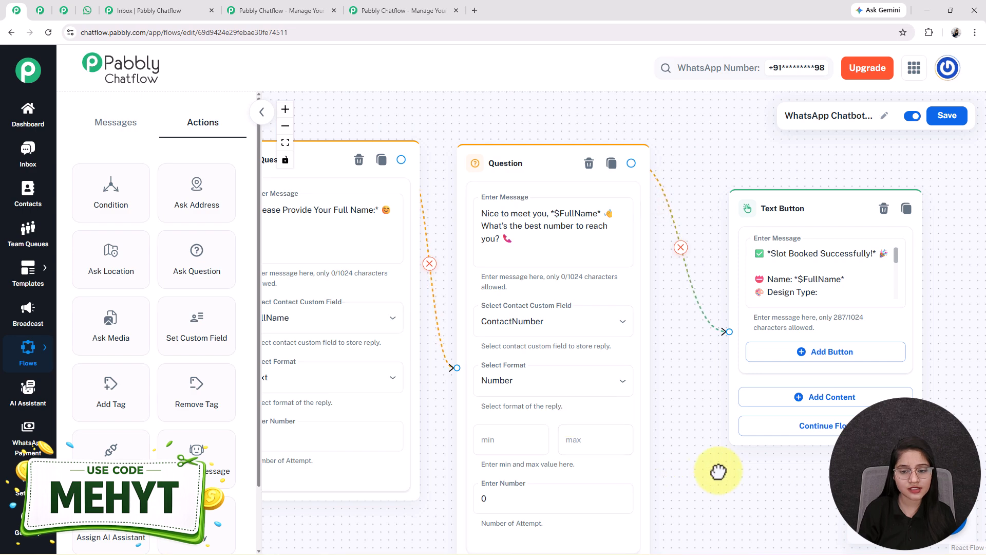
pyautogui.moveTo(709, 477); pyautogui.dragTo(751, 458)
pyautogui.scroll(-2, 482, 325)
pyautogui.moveTo(643, 499); pyautogui.dragTo(772, 460)
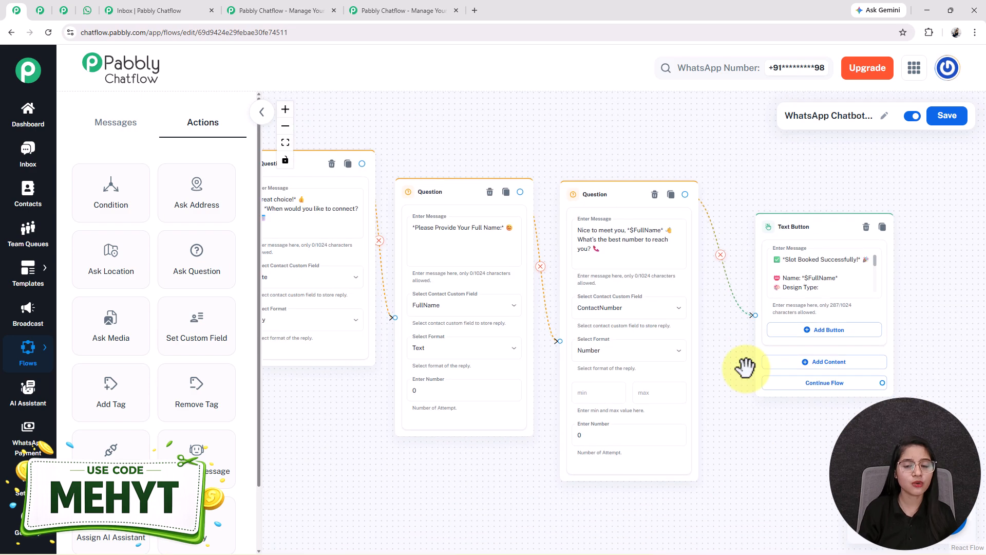
# In WhatsApp Web, send the contact's phone number to the chatbot.
pyautogui.click(86, 10)
pyautogui.press('Return')
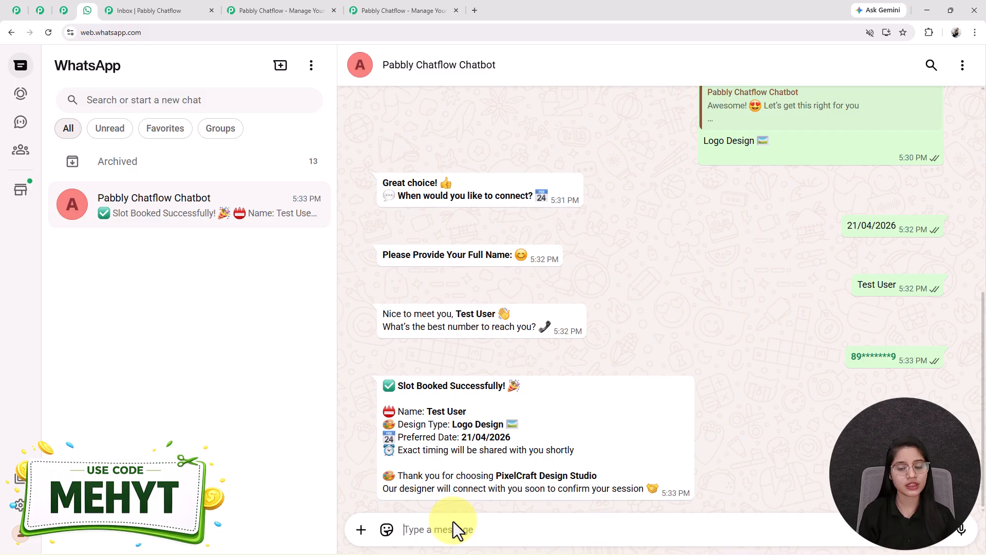
# Review the Slot Booked Successfully summary: name, Logo Design and 21/04/2026.
pyautogui.moveTo(429, 411); pyautogui.dragTo(495, 410)
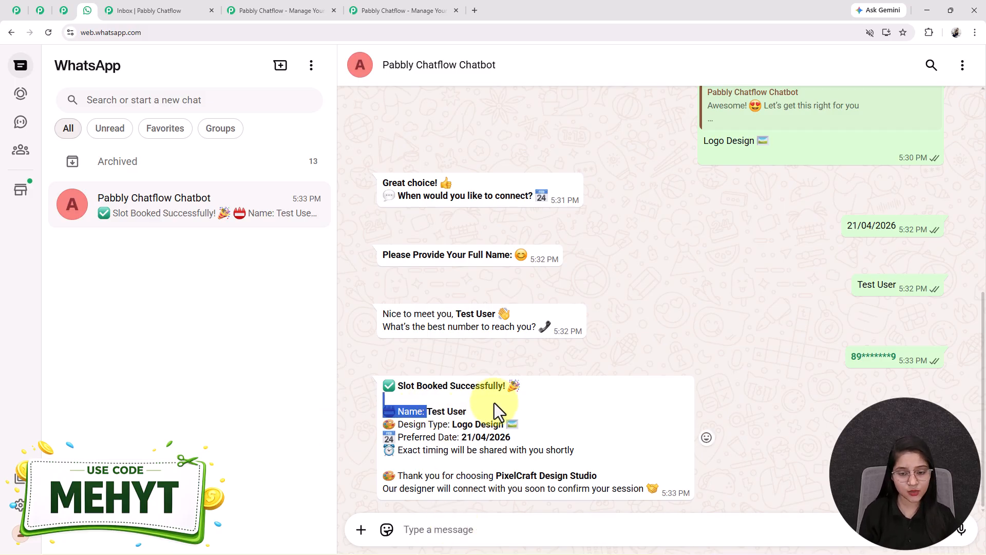
pyautogui.moveTo(903, 289); pyautogui.dragTo(871, 285)
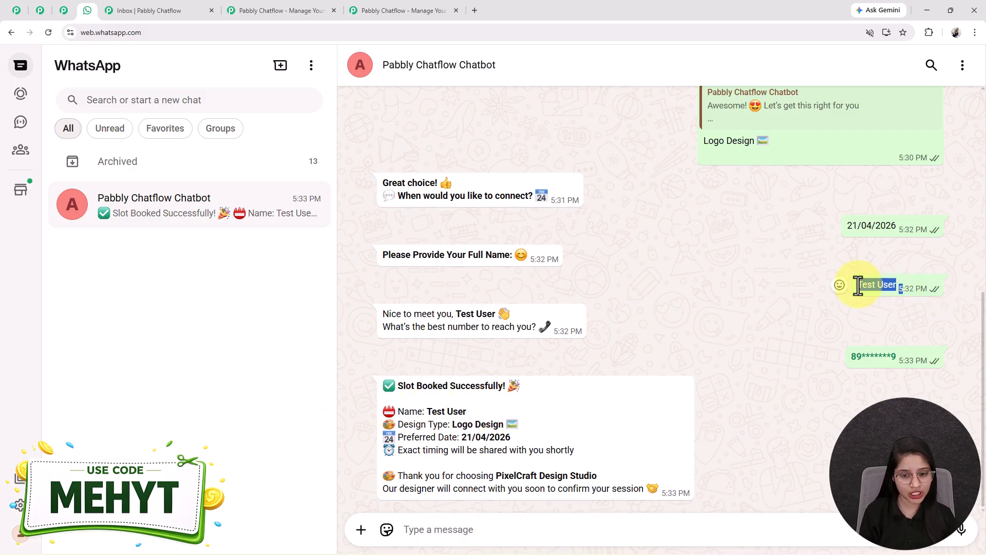
pyautogui.moveTo(449, 420); pyautogui.dragTo(532, 417)
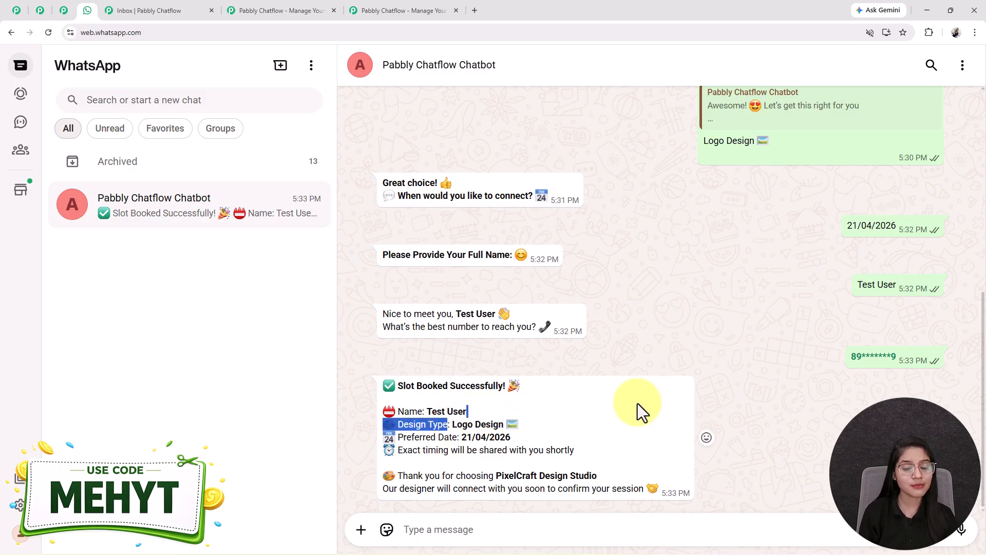
pyautogui.scroll(4, 729, 344)
pyautogui.moveTo(770, 346); pyautogui.dragTo(667, 380)
pyautogui.scroll(-4, 667, 380)
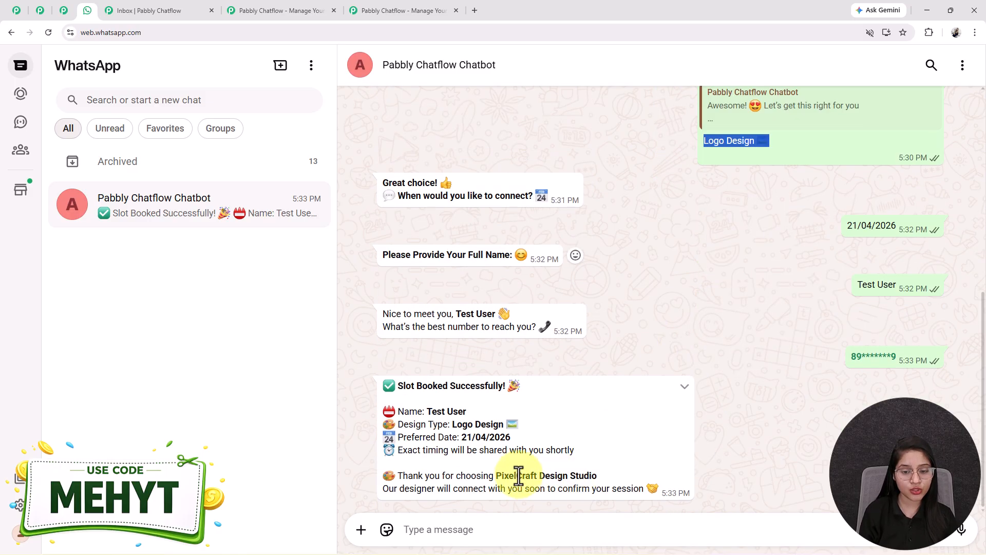
pyautogui.moveTo(457, 436); pyautogui.dragTo(547, 438)
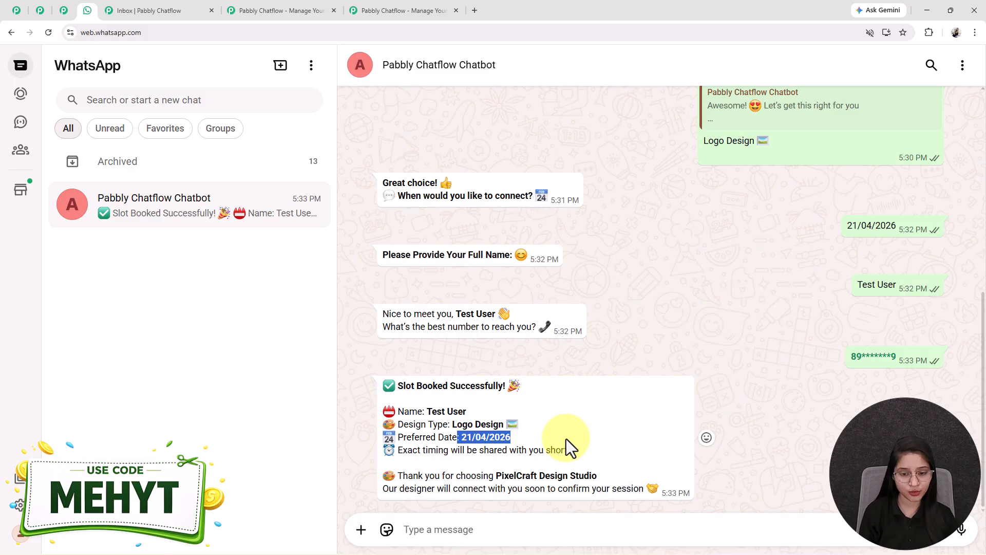
pyautogui.click(566, 438)
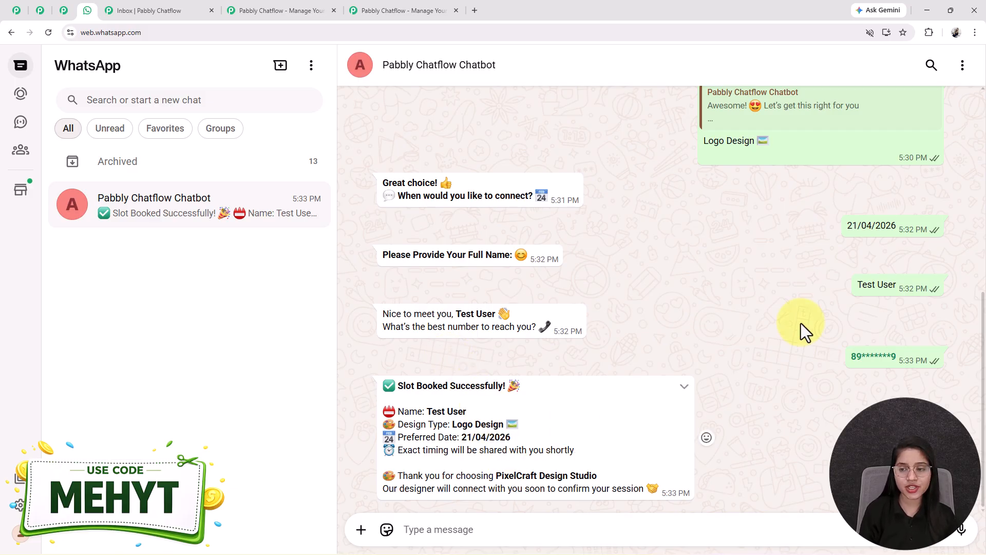
pyautogui.click(816, 207)
pyautogui.moveTo(848, 226); pyautogui.dragTo(907, 373)
pyautogui.click(598, 253)
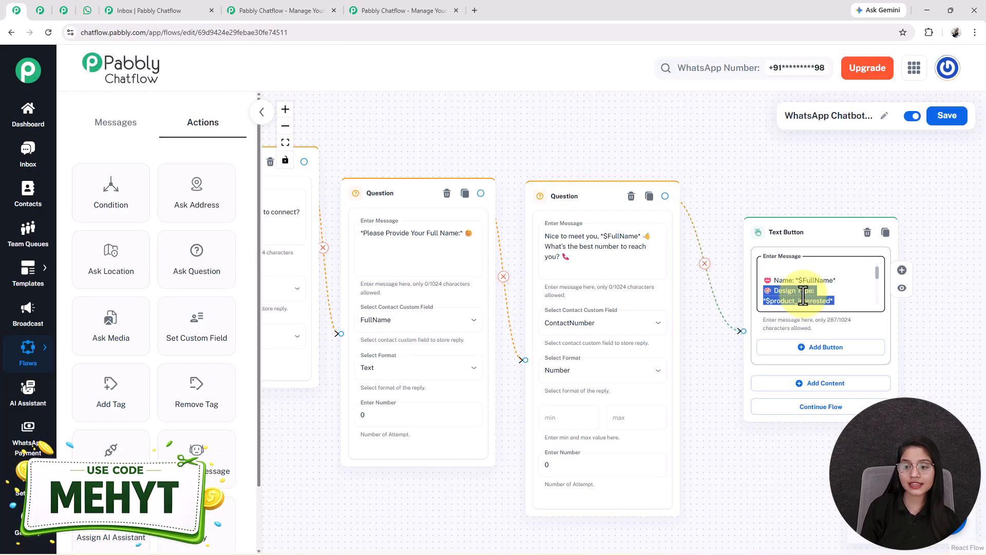
# Zoom the chatbot flow out to fit the entire flow in view.
pyautogui.scroll(-2, 803, 296)
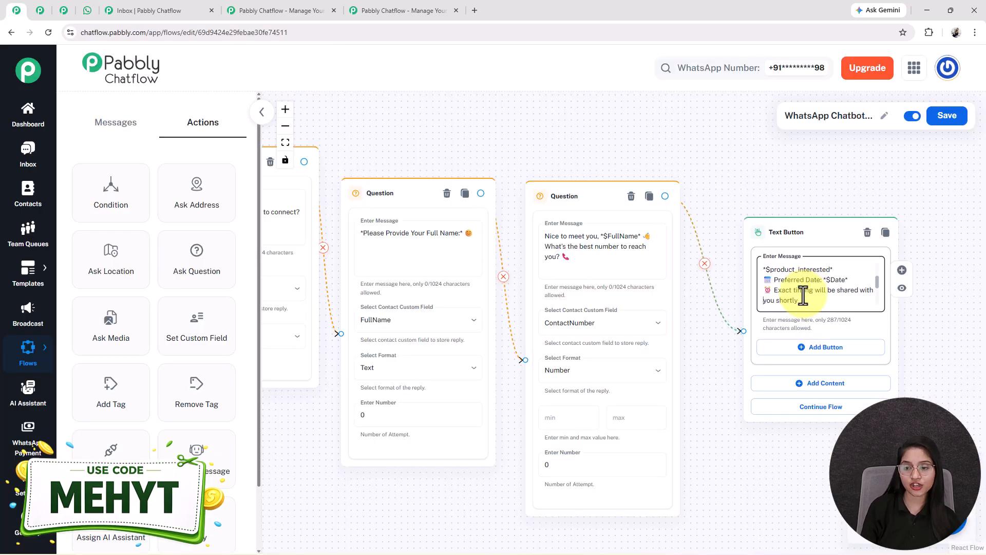
pyautogui.click(285, 142)
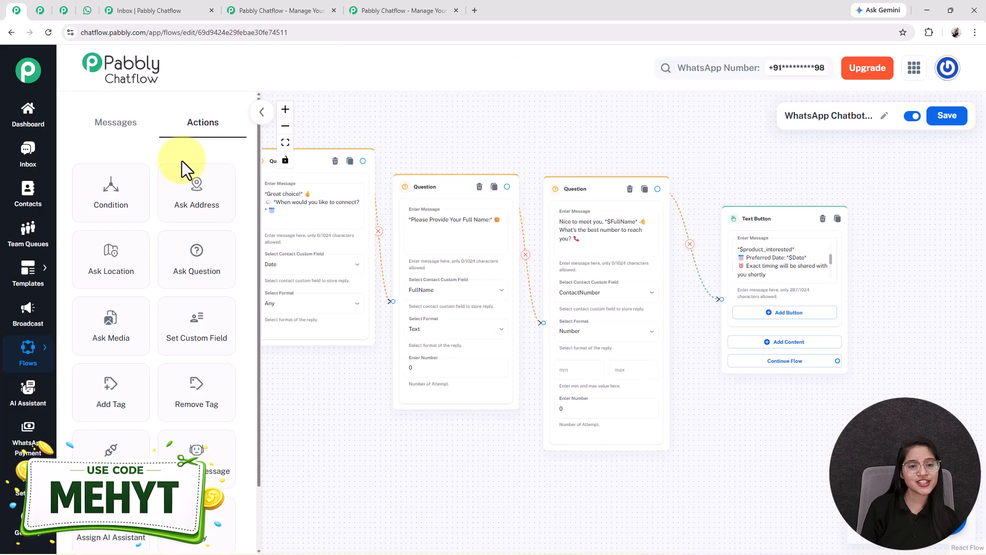
pyautogui.click(285, 144)
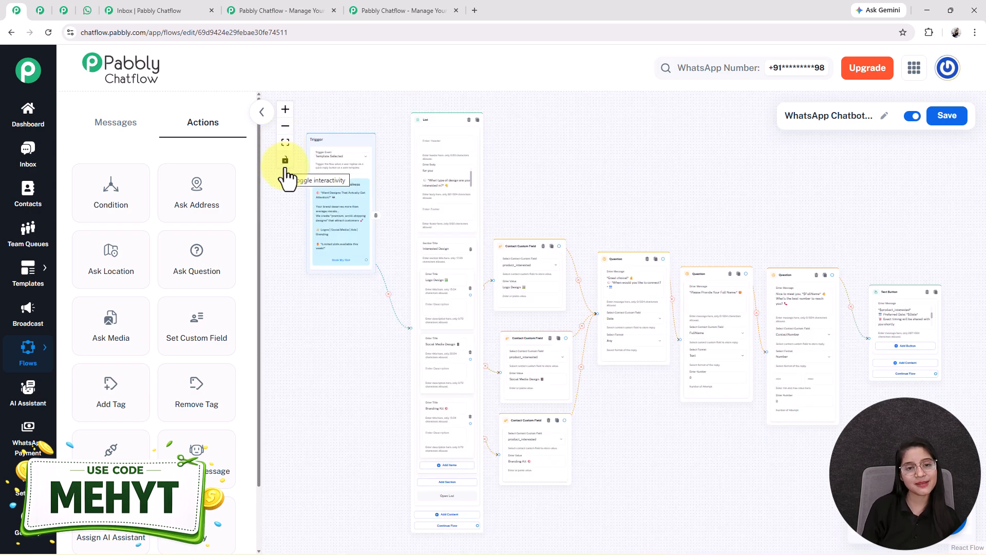
pyautogui.scroll(-2, 308, 222)
pyautogui.scroll(6, 423, 357)
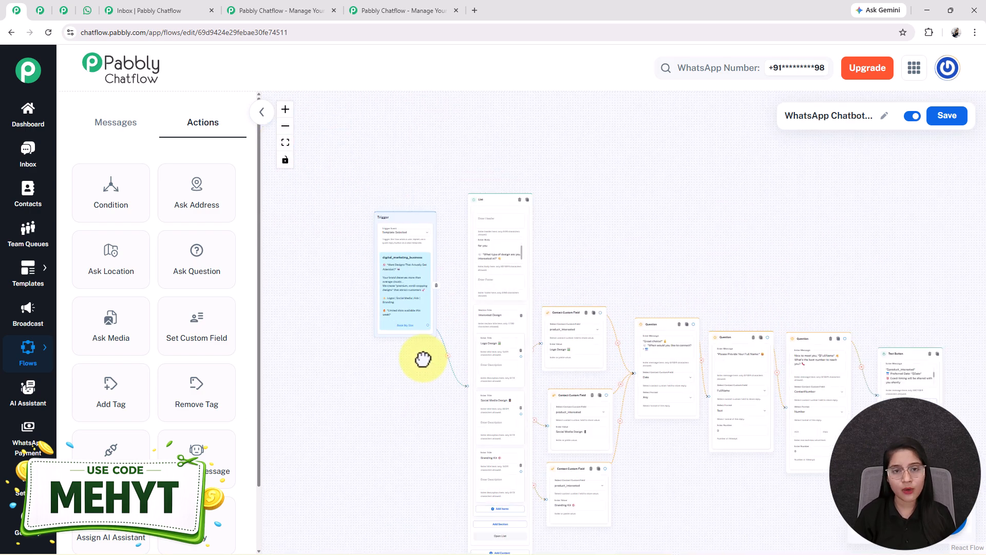
pyautogui.moveTo(420, 413); pyautogui.dragTo(420, 413)
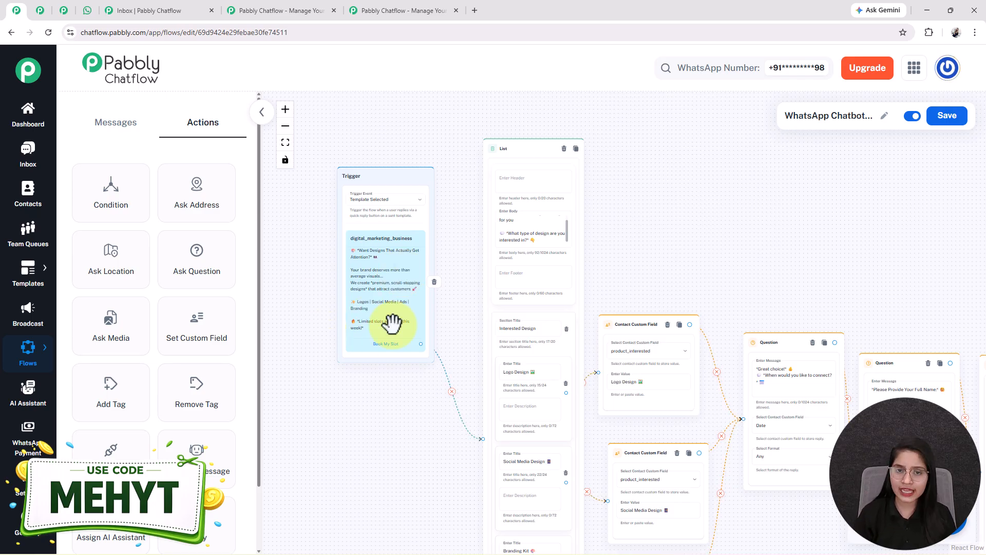
# Open Templates > Explore Template in a new browser tab.
pyautogui.moveTo(28, 268)
pyautogui.rightClick(142, 275)
pyautogui.click(145, 278)
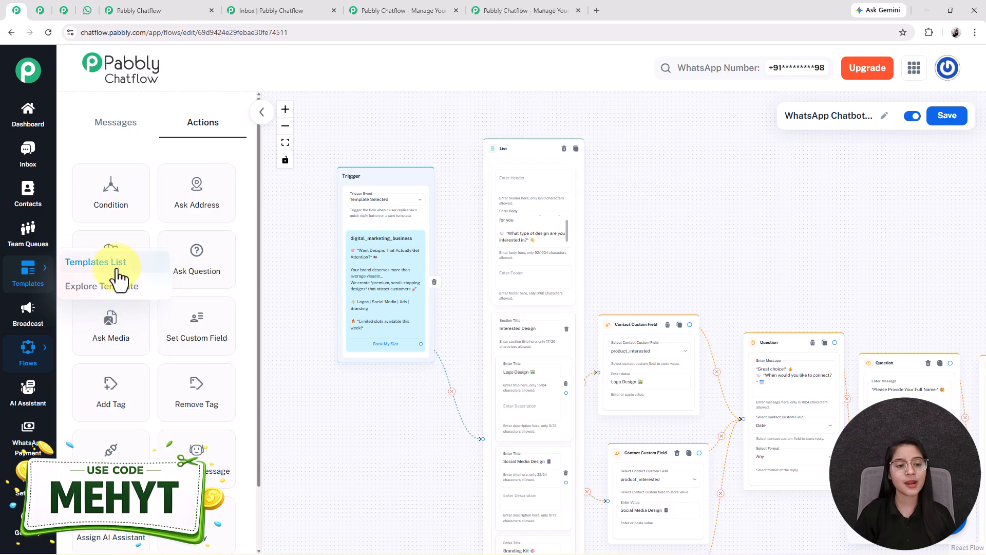
# From the Templates List, choose Add Template to open a blank New Template form.
pyautogui.click(97, 262)
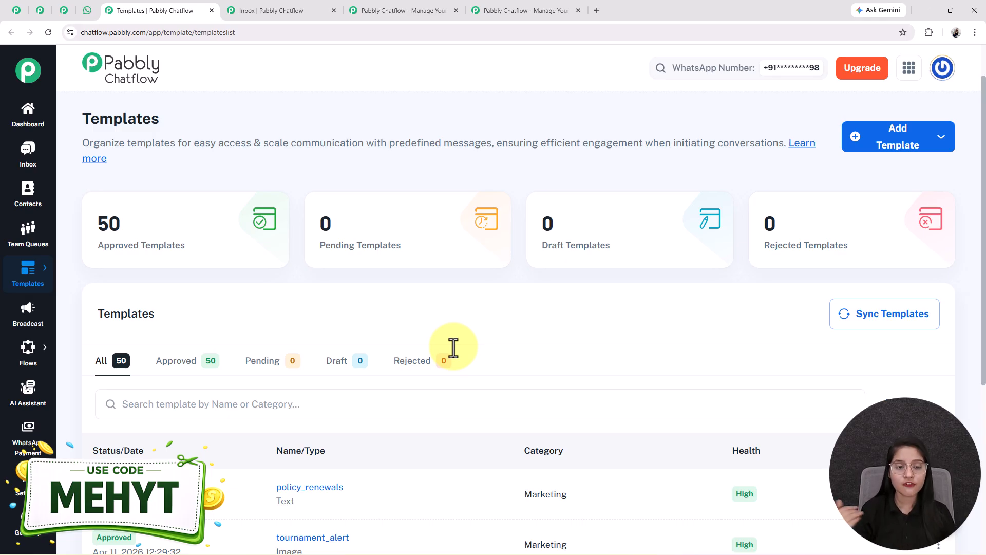
pyautogui.click(881, 134)
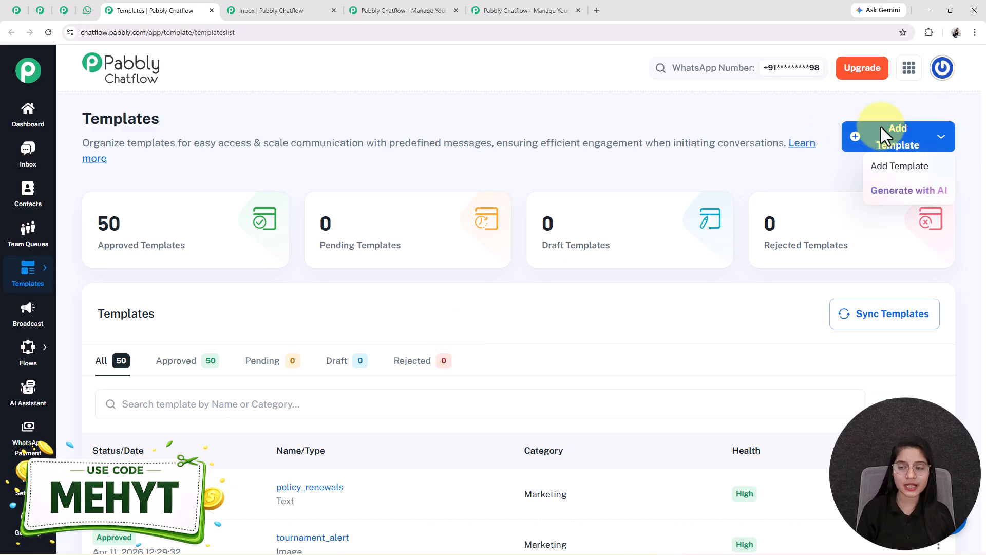
pyautogui.click(898, 166)
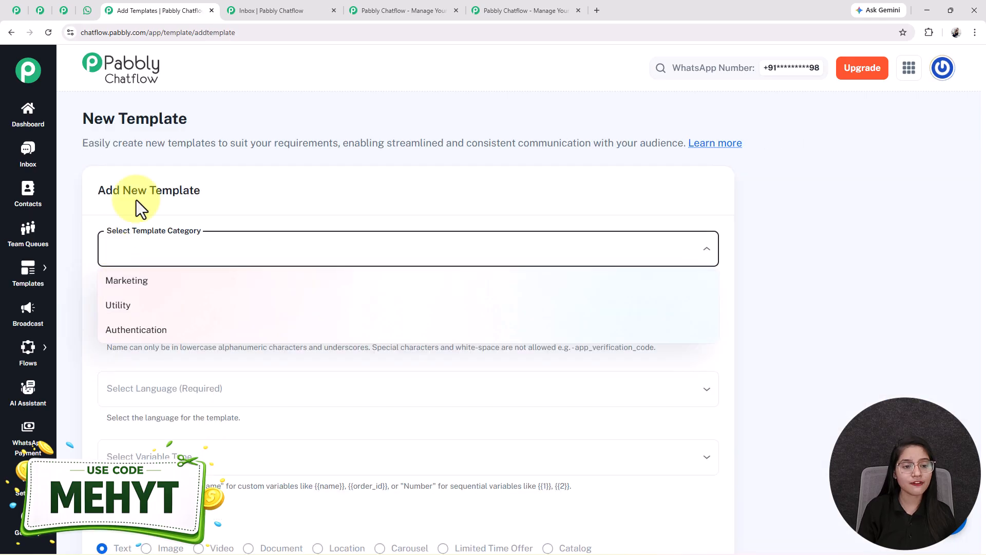
pyautogui.click(165, 245)
pyautogui.click(168, 245)
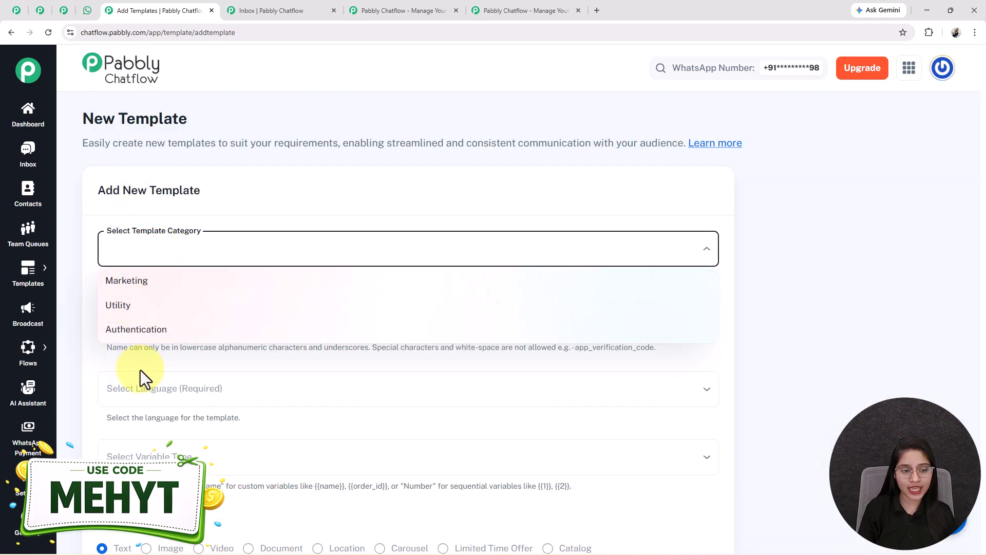
# Look through the Category, template name, Language and Variable Type (Name/Number) fields without filling them.
pyautogui.click(148, 353)
pyautogui.scroll(-1, 148, 353)
pyautogui.click(152, 277)
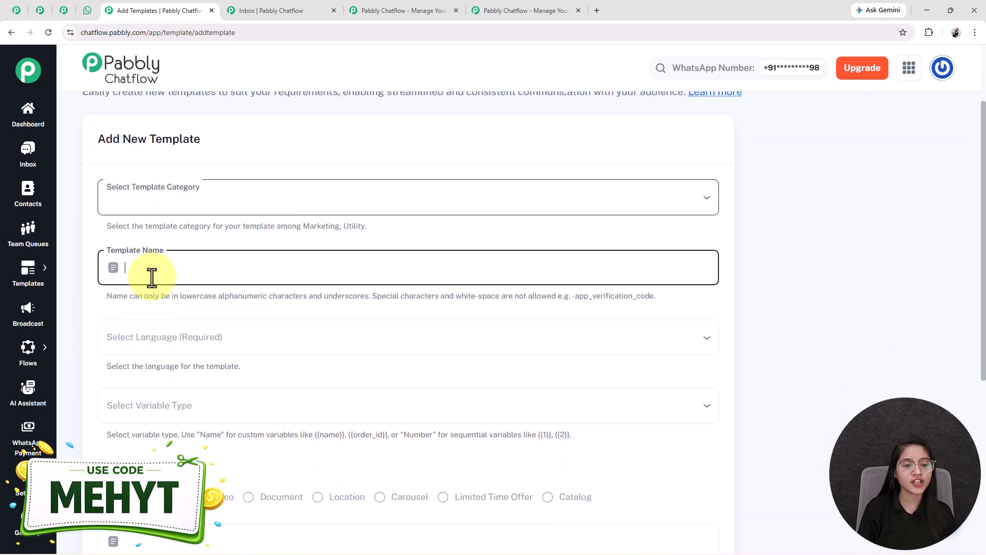
pyautogui.scroll(-2, 154, 254)
pyautogui.click(145, 242)
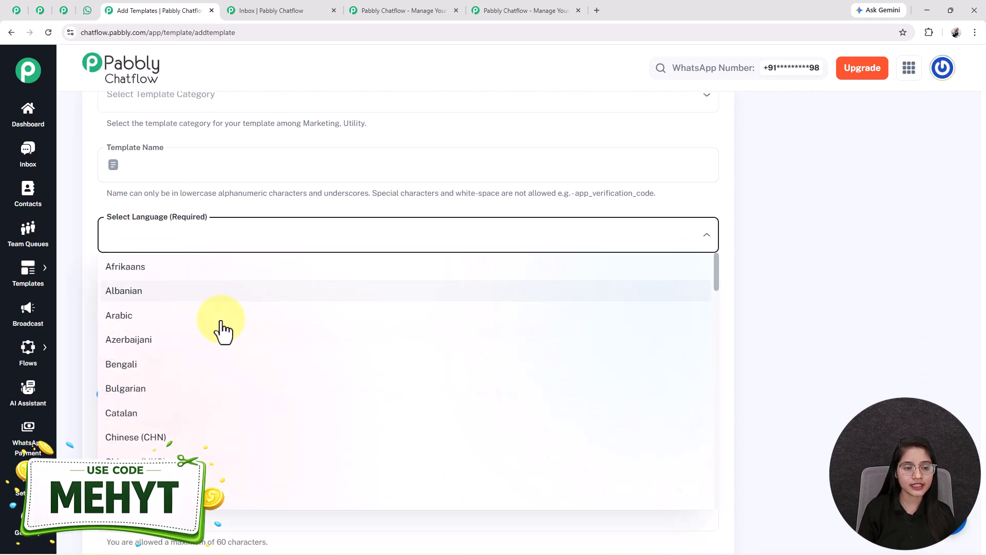
pyautogui.click(88, 216)
pyautogui.click(117, 304)
pyautogui.click(91, 301)
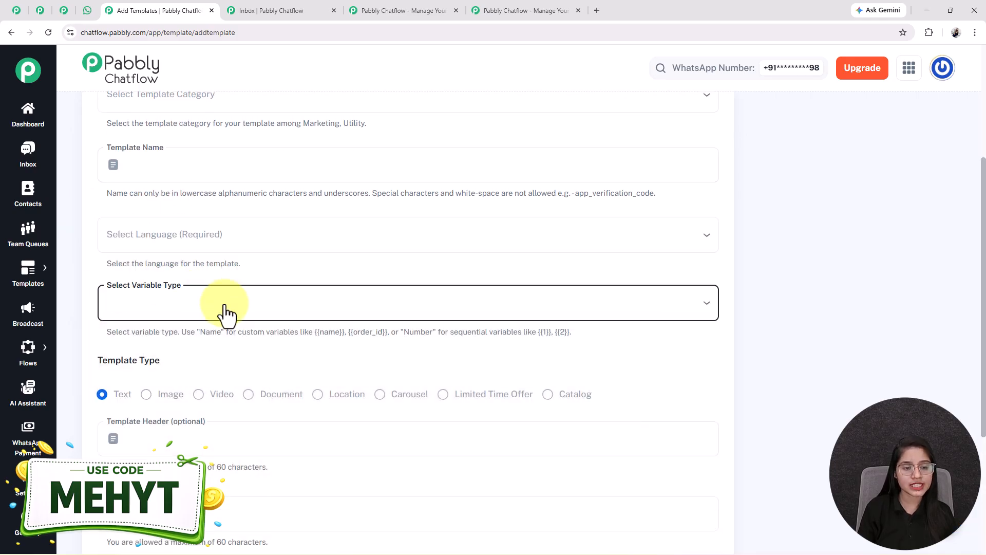
pyautogui.click(140, 313)
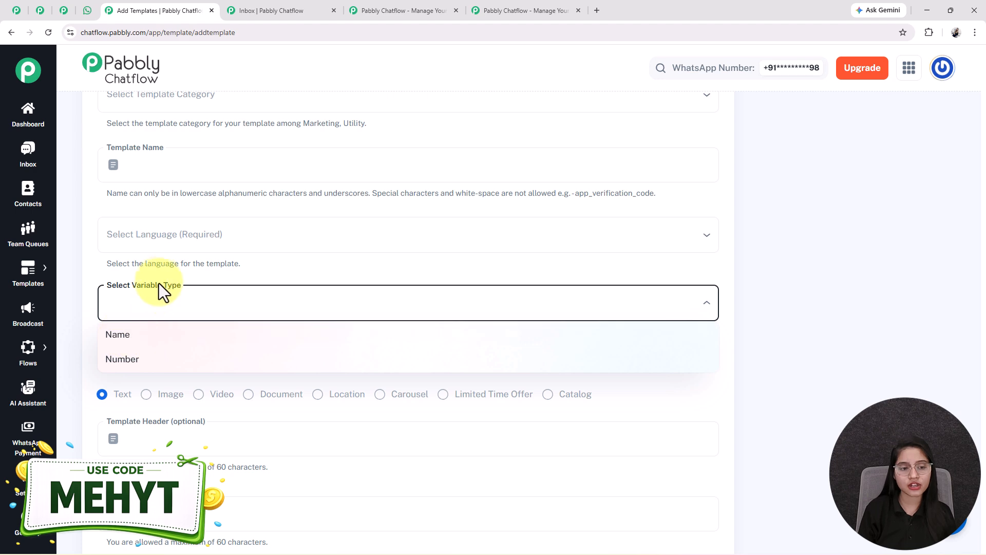
pyautogui.click(130, 298)
pyautogui.click(196, 306)
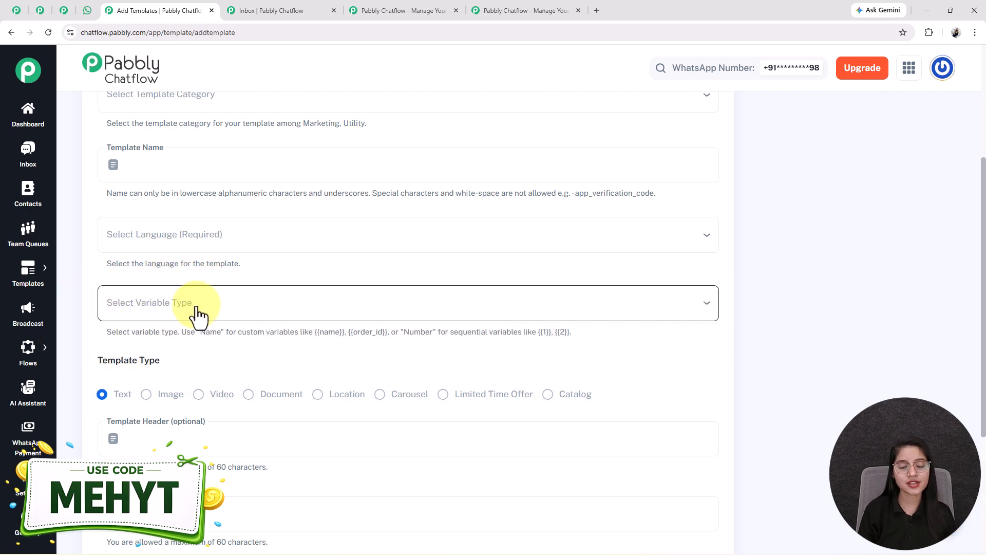
pyautogui.click(104, 263)
# Scroll through the optional header and Interactive Actions sections, leaving them empty.
pyautogui.scroll(-2, 123, 301)
pyautogui.moveTo(89, 261); pyautogui.dragTo(205, 260)
pyautogui.scroll(-1, 205, 260)
pyautogui.scroll(-1, 107, 204)
pyautogui.scroll(2, 154, 287)
pyautogui.click(165, 323)
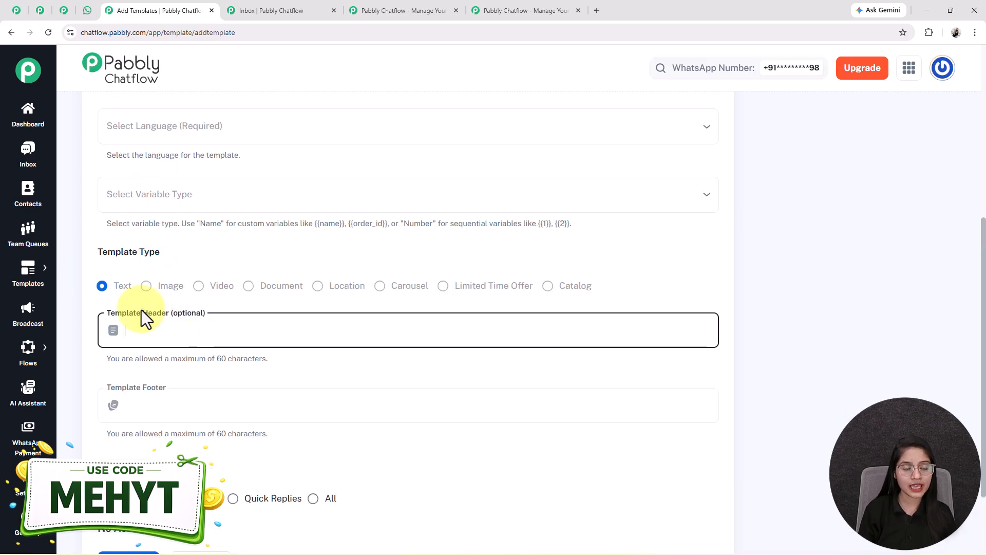
pyautogui.click(160, 356)
pyautogui.scroll(-2, 129, 358)
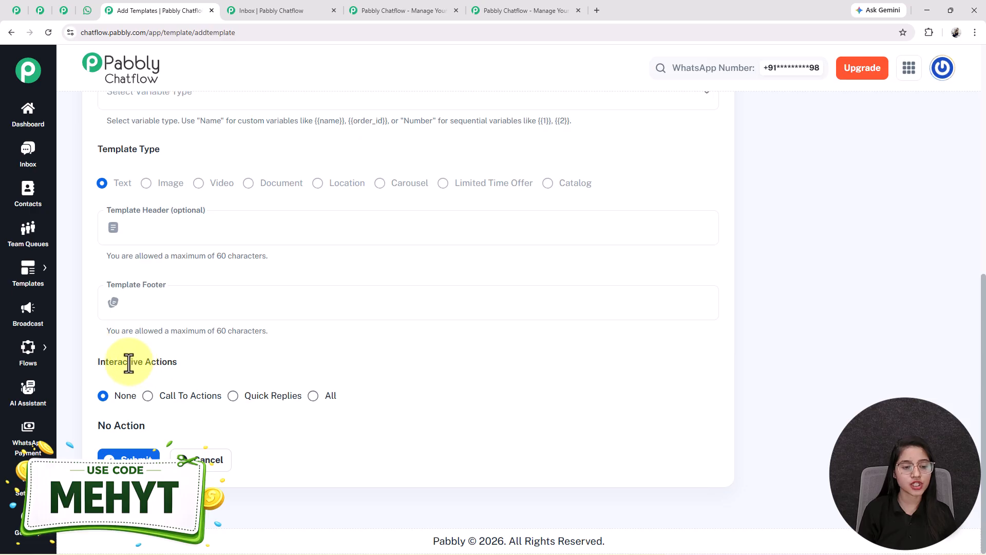
pyautogui.moveTo(95, 362); pyautogui.dragTo(200, 370)
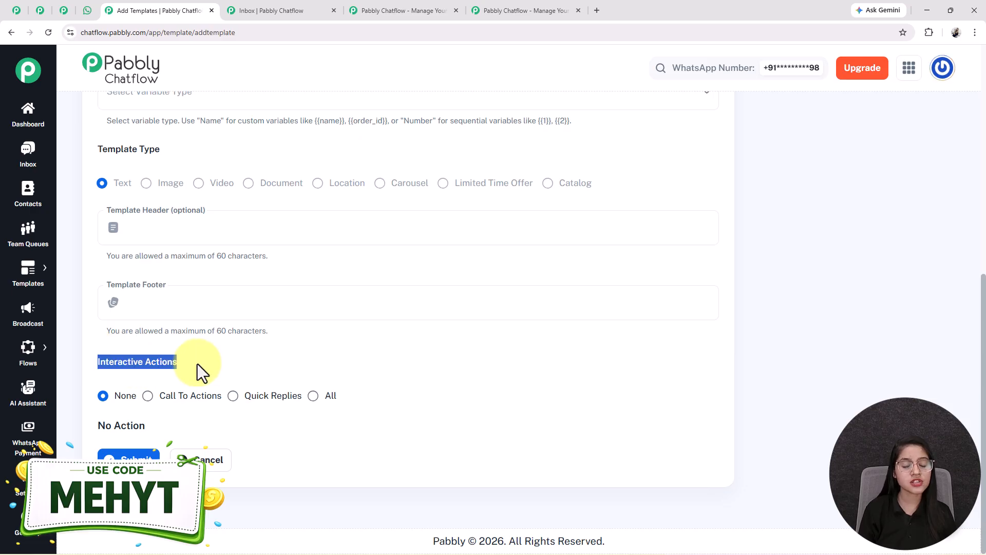
pyautogui.scroll(7, 510, 369)
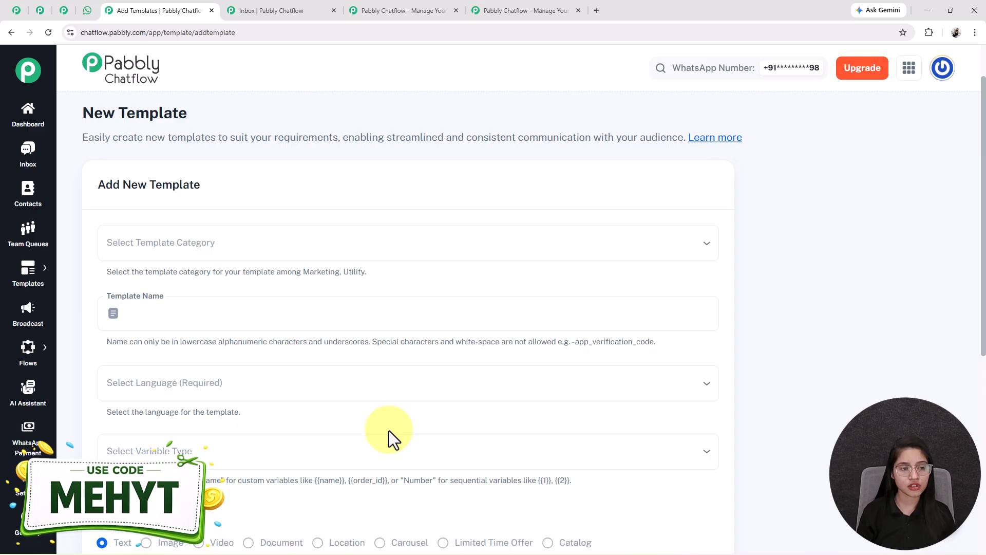
pyautogui.click(18, 270)
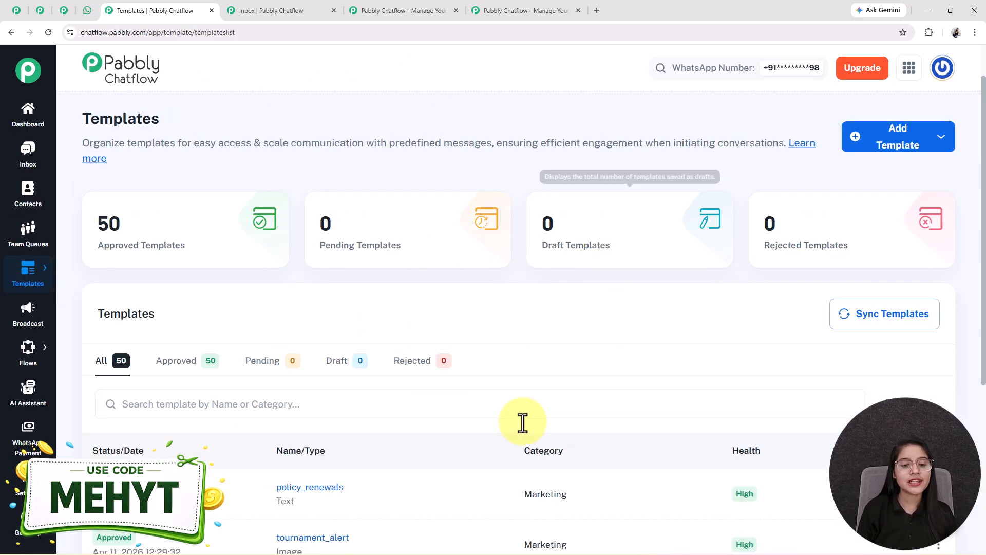
pyautogui.scroll(-5, 578, 331)
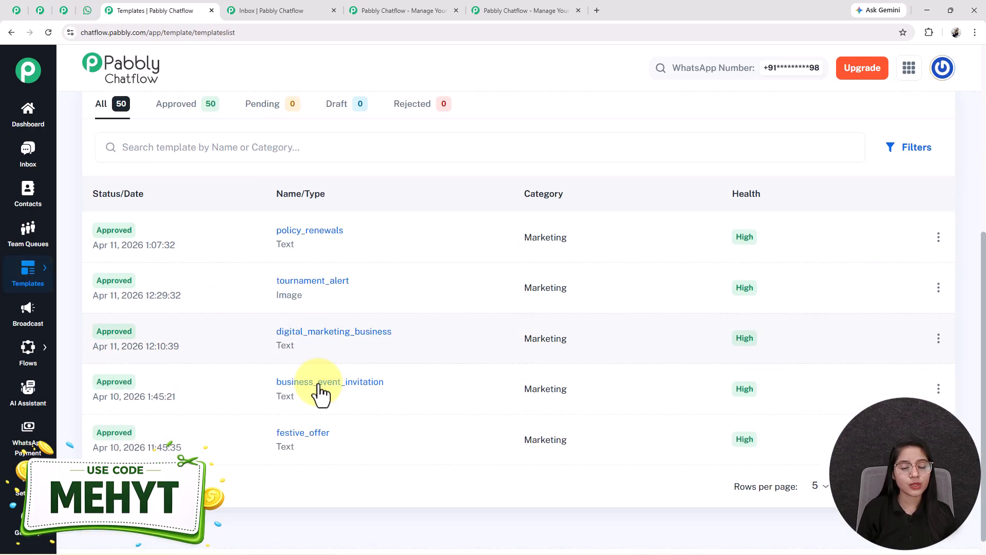
pyautogui.click(332, 335)
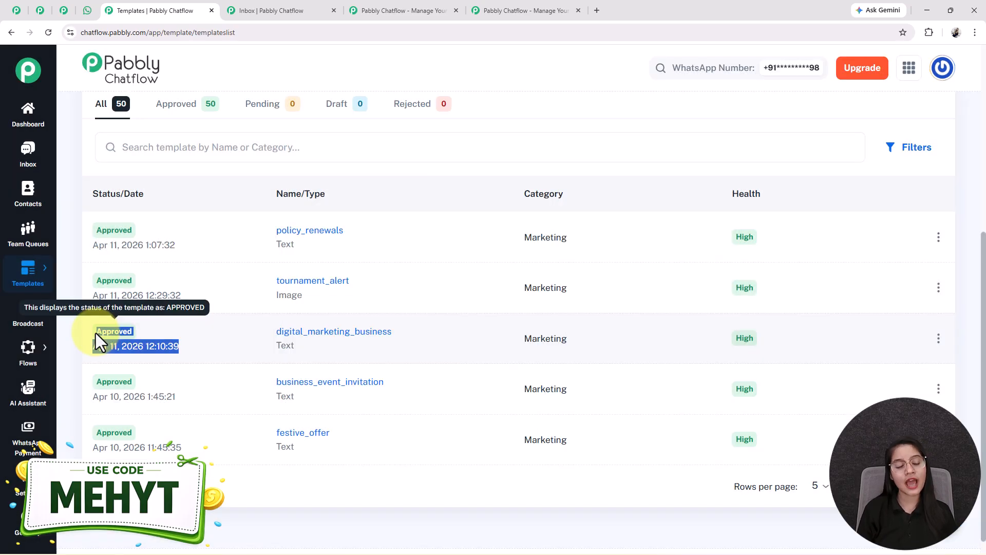
pyautogui.click(91, 330)
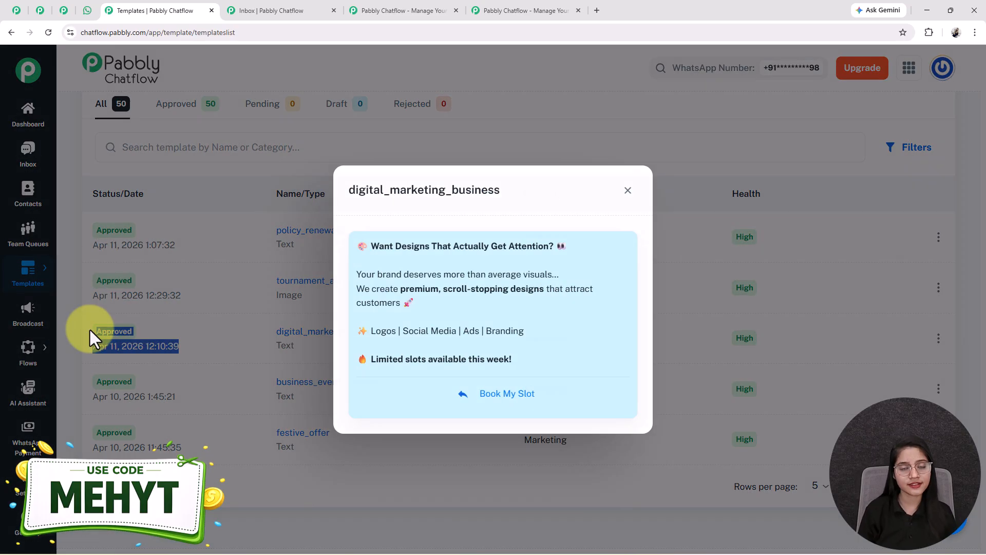
pyautogui.click(626, 191)
pyautogui.scroll(5, 432, 275)
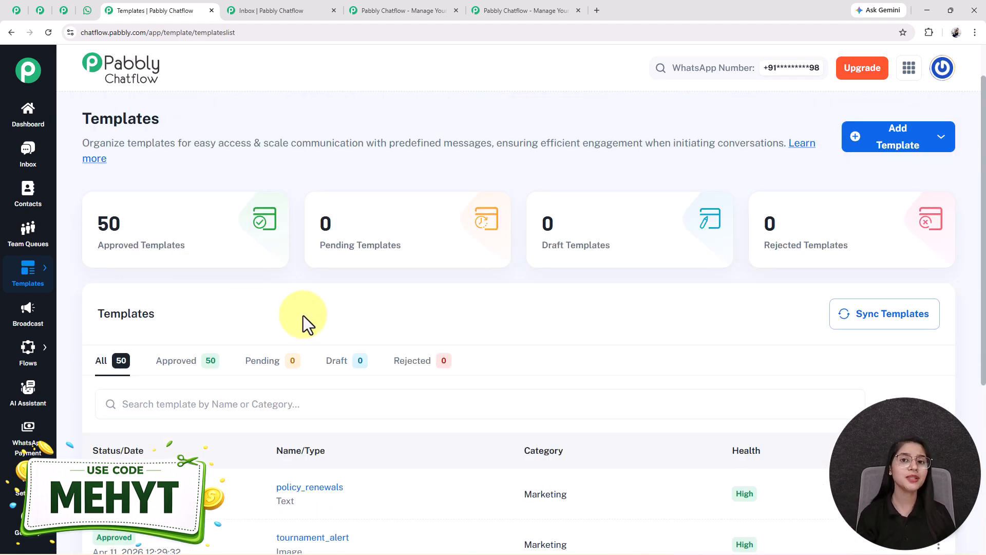
pyautogui.moveTo(221, 266)
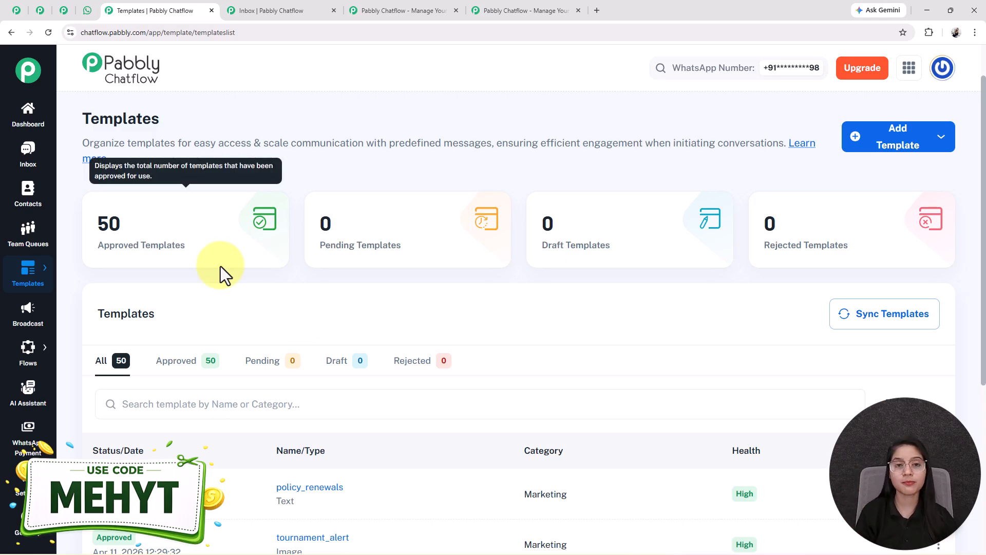
# View the Broadcast campaigns page, then go back to the WhatsApp chat and scroll it up.
pyautogui.click(32, 323)
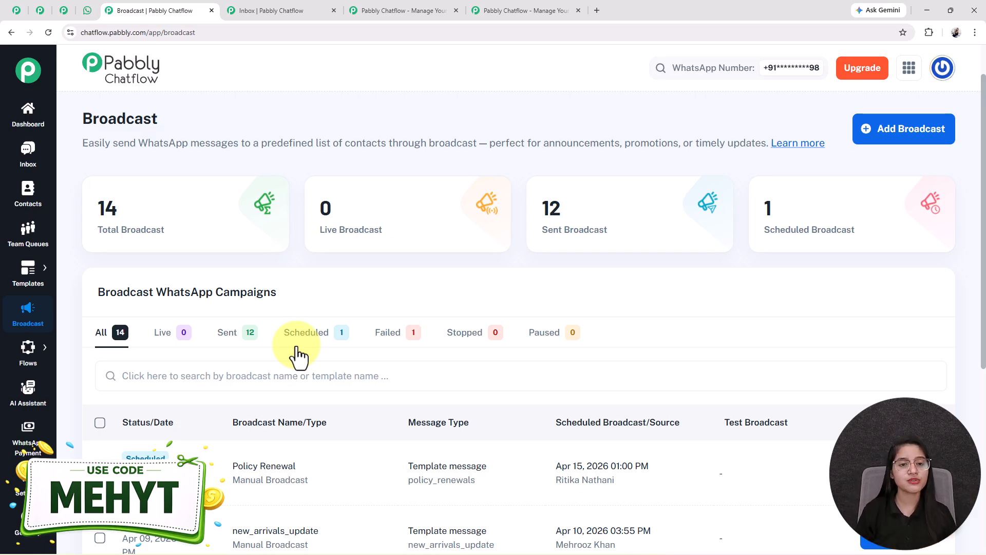
pyautogui.click(81, 12)
pyautogui.scroll(10, 400, 300)
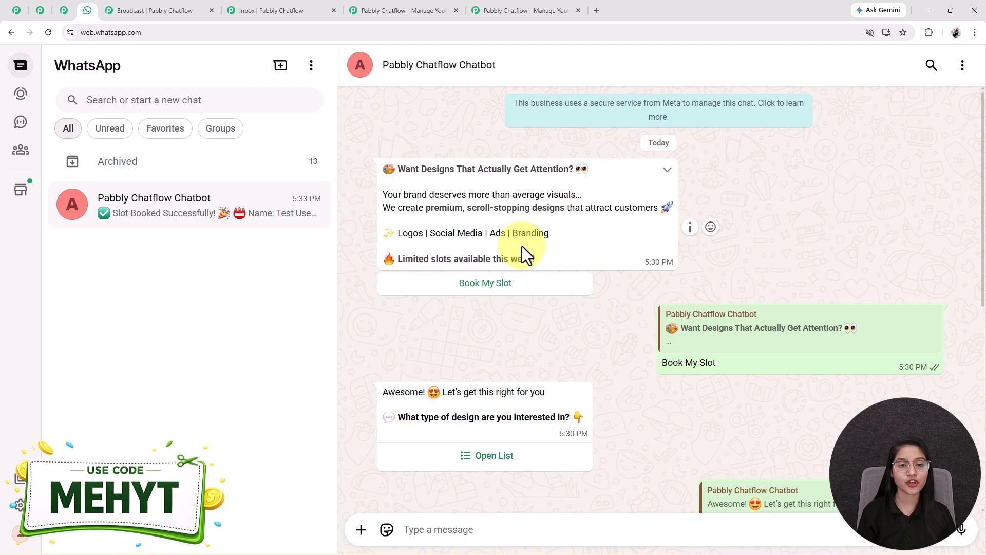
# Read the chat from the opening template to Slot Booked Successfully, then show the Pabbly Chatflow website.
pyautogui.moveTo(511, 212); pyautogui.dragTo(469, 286)
pyautogui.click(482, 343)
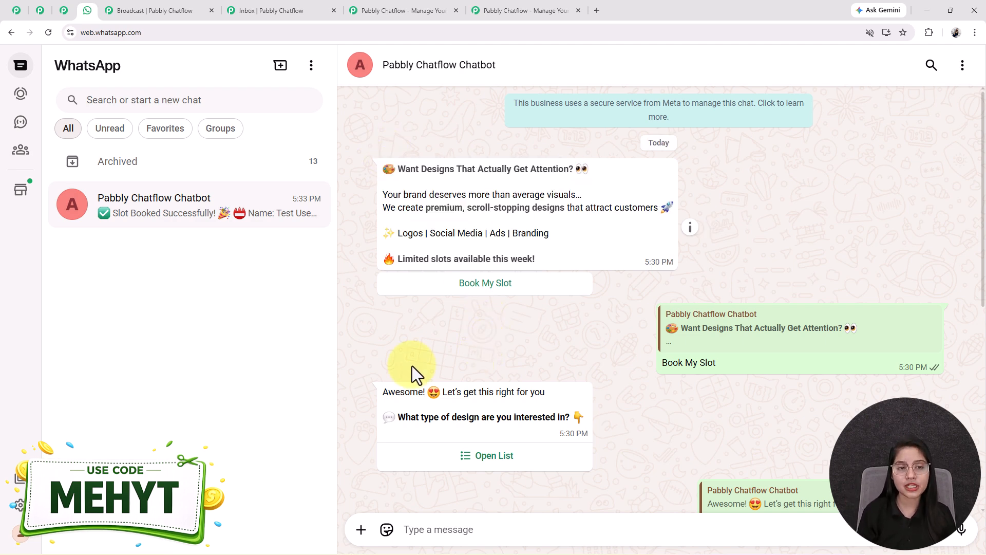
pyautogui.scroll(-5, 635, 443)
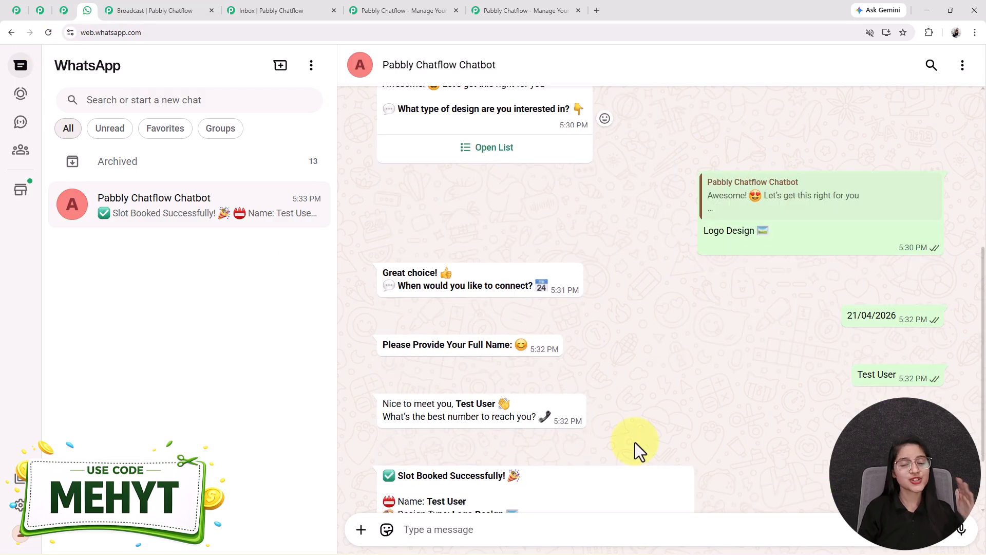
pyautogui.scroll(-2, 635, 442)
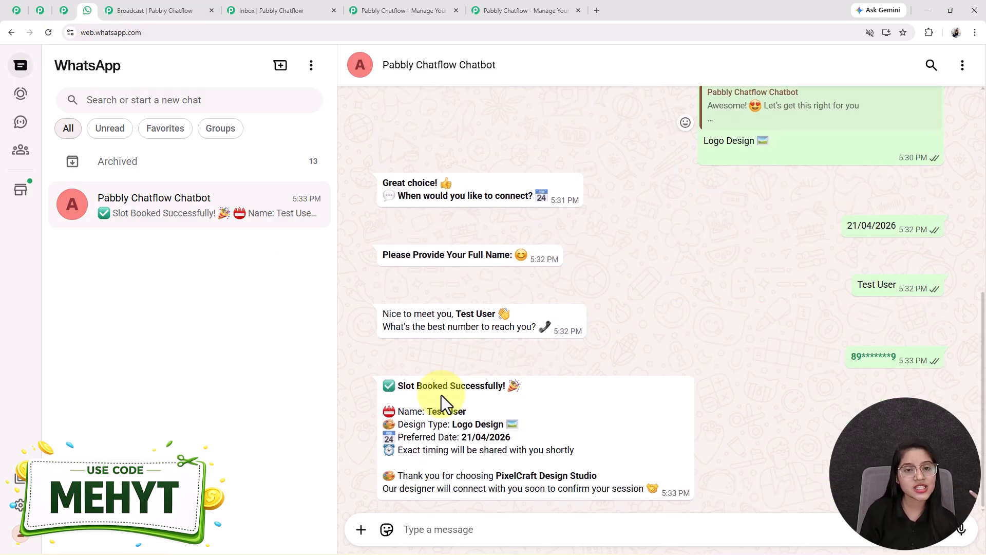
pyautogui.click(405, 4)
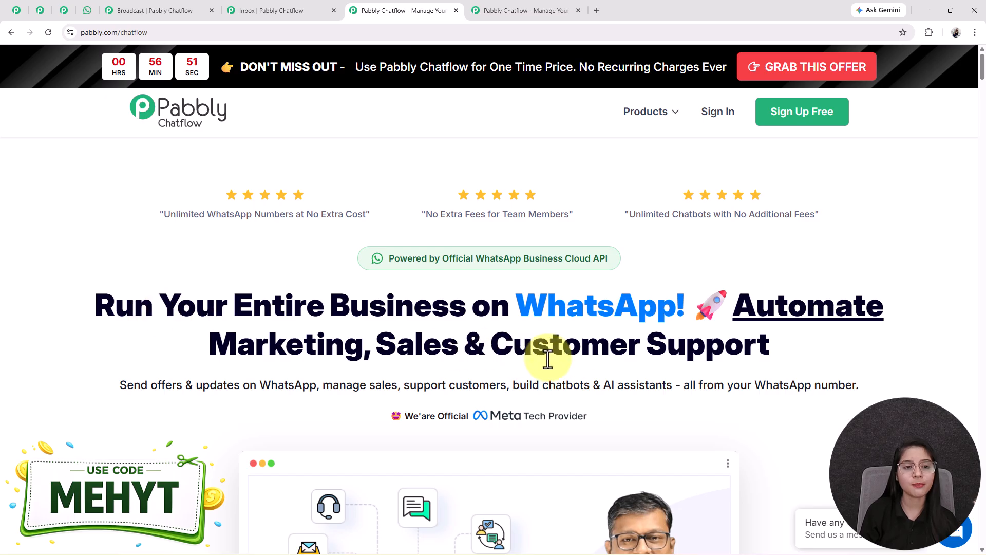